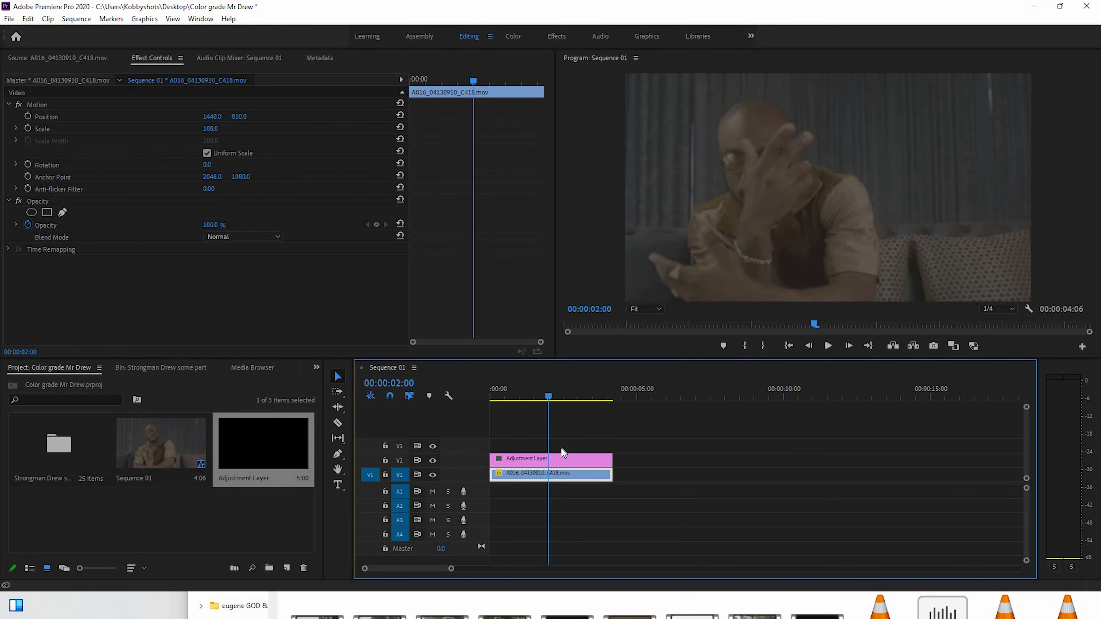
Duplicate the V2 adjustment layer directly above itself onto track V3
click(550, 460)
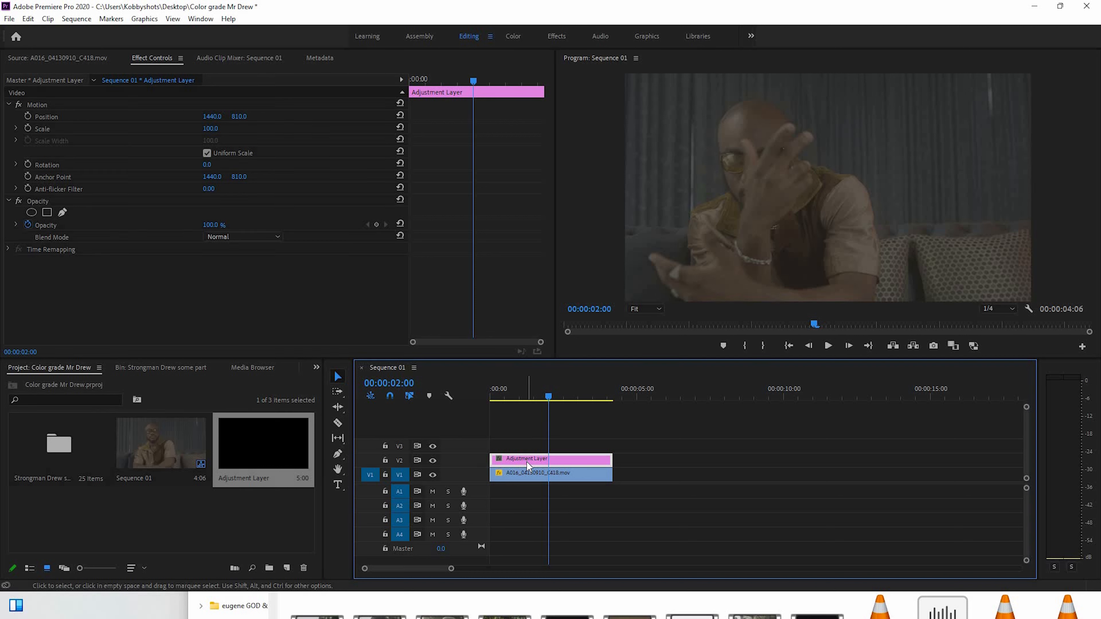
drag(529, 453, 533, 445)
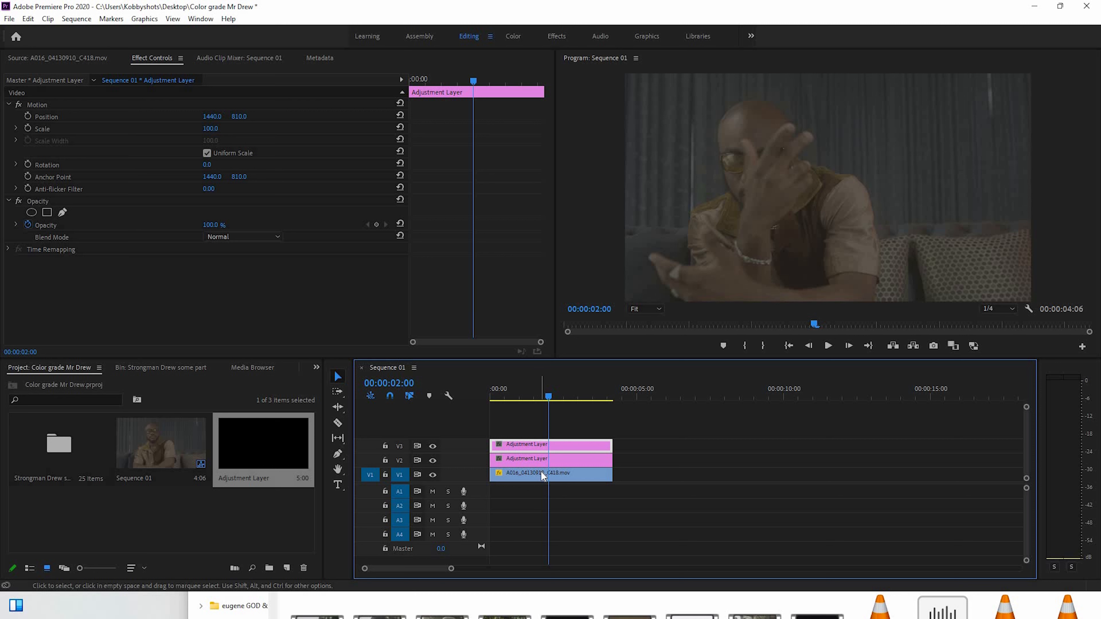
click(541, 471)
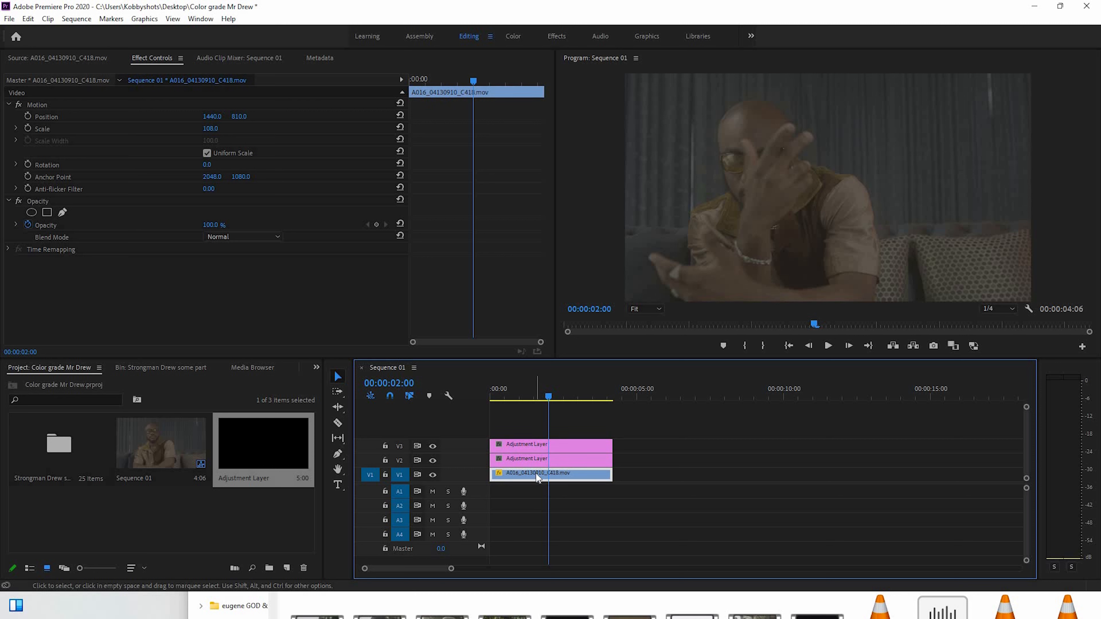
Load CARAMEL.cube from the desktop's CARAMEL LUT folder as the Lumetri creative look on the V2 adjustment layer
click(543, 459)
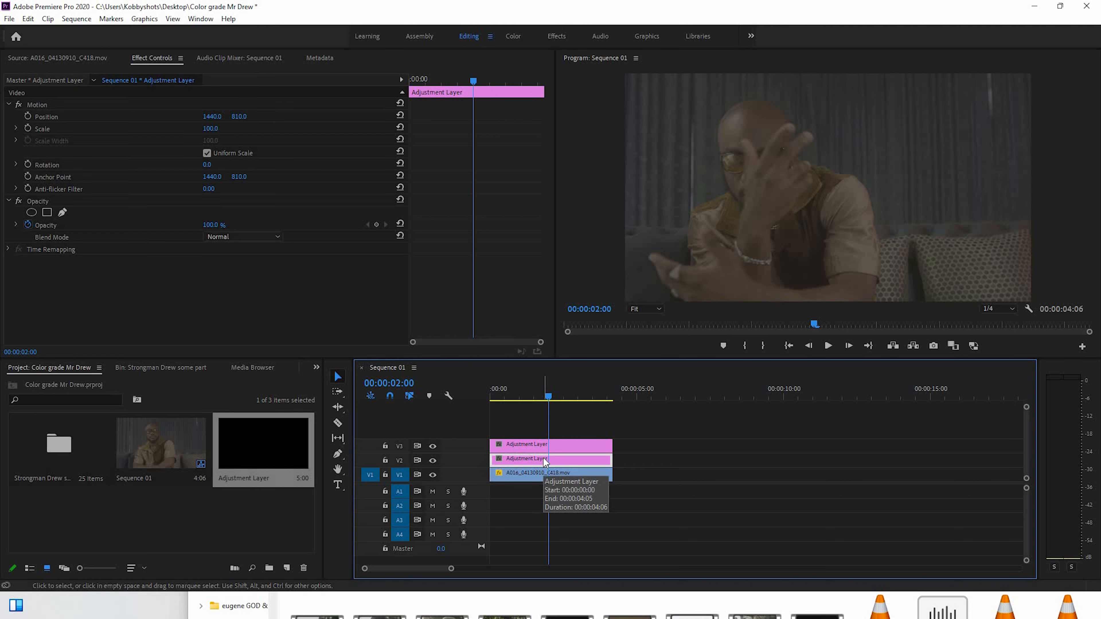
click(513, 37)
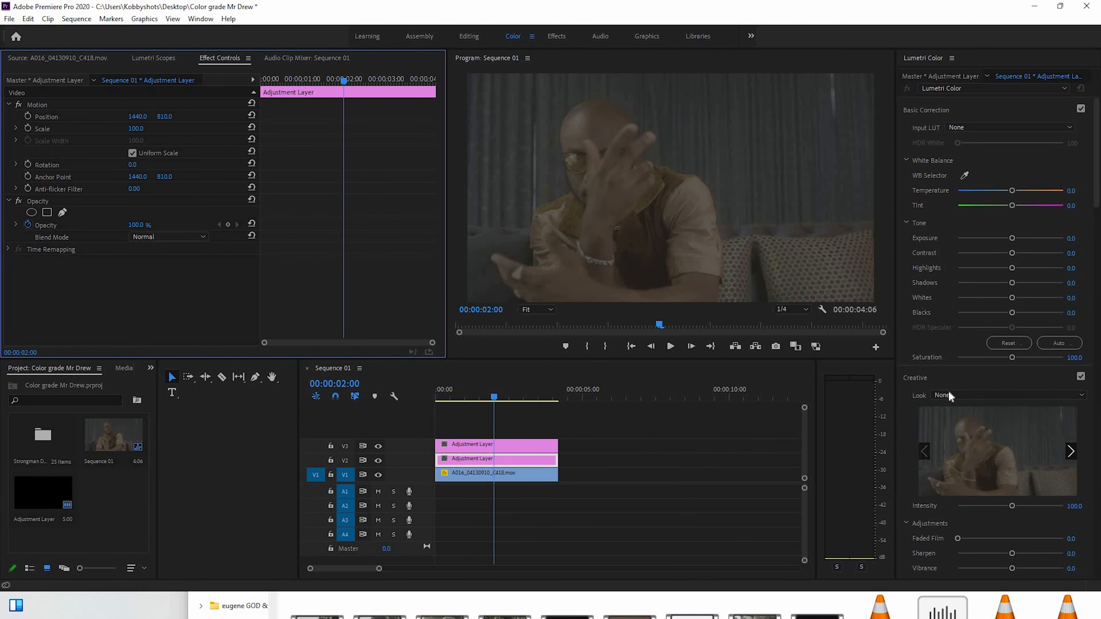
click(952, 175)
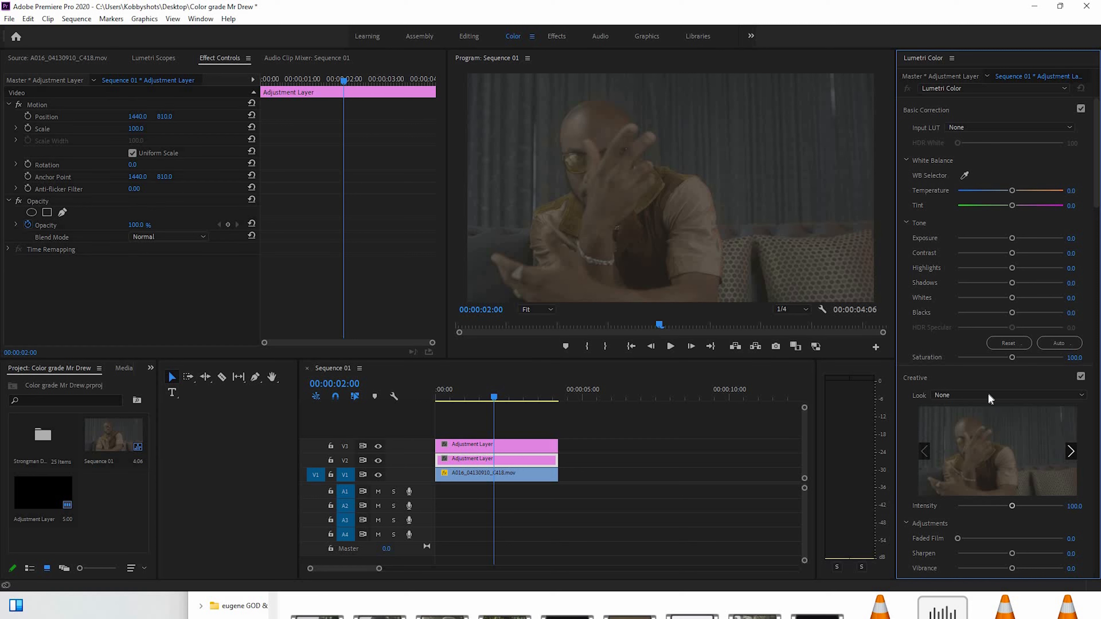
click(958, 395)
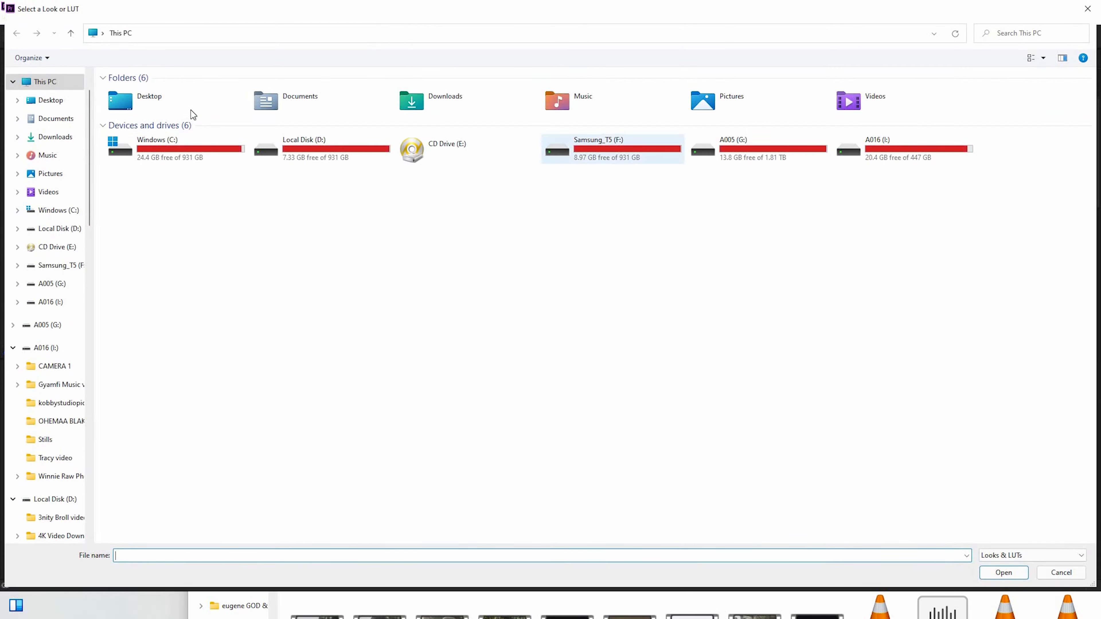
double_click(191, 110)
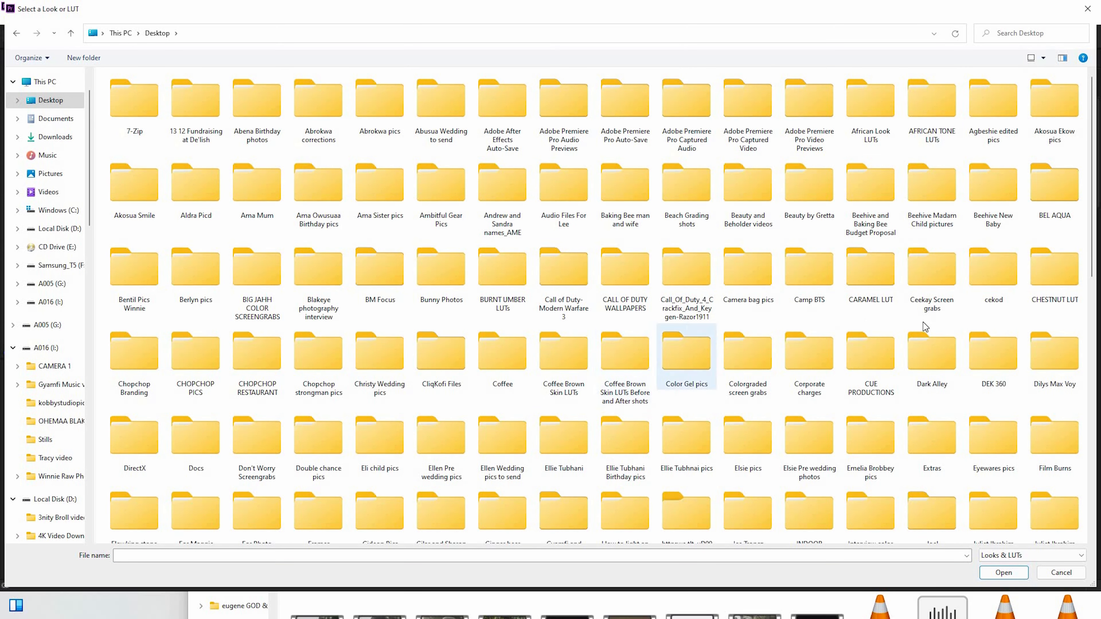
double_click(883, 284)
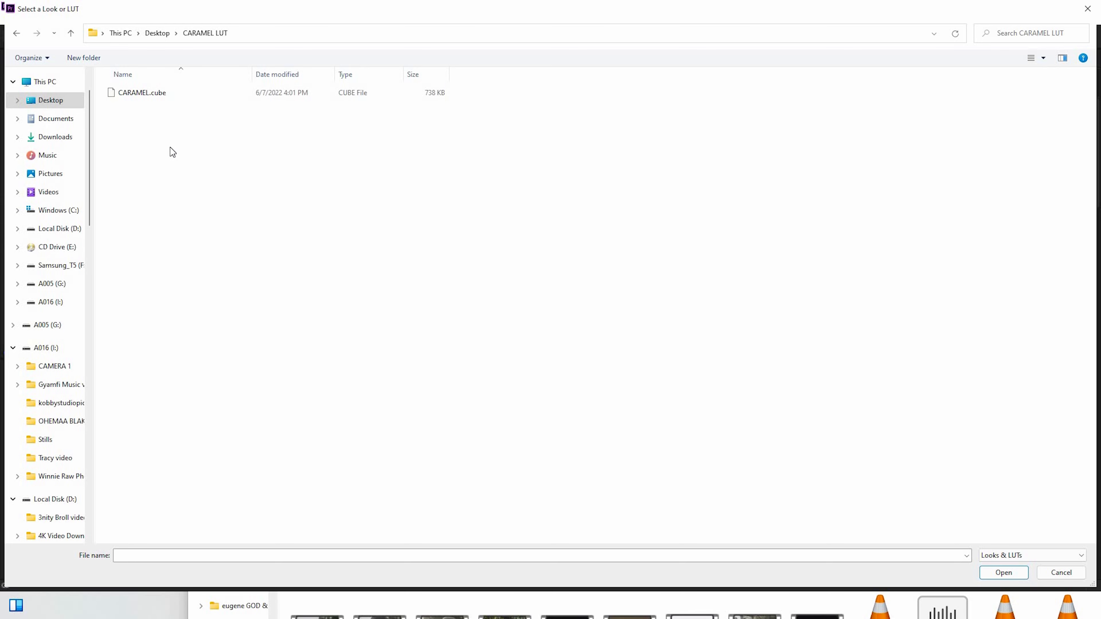
double_click(134, 94)
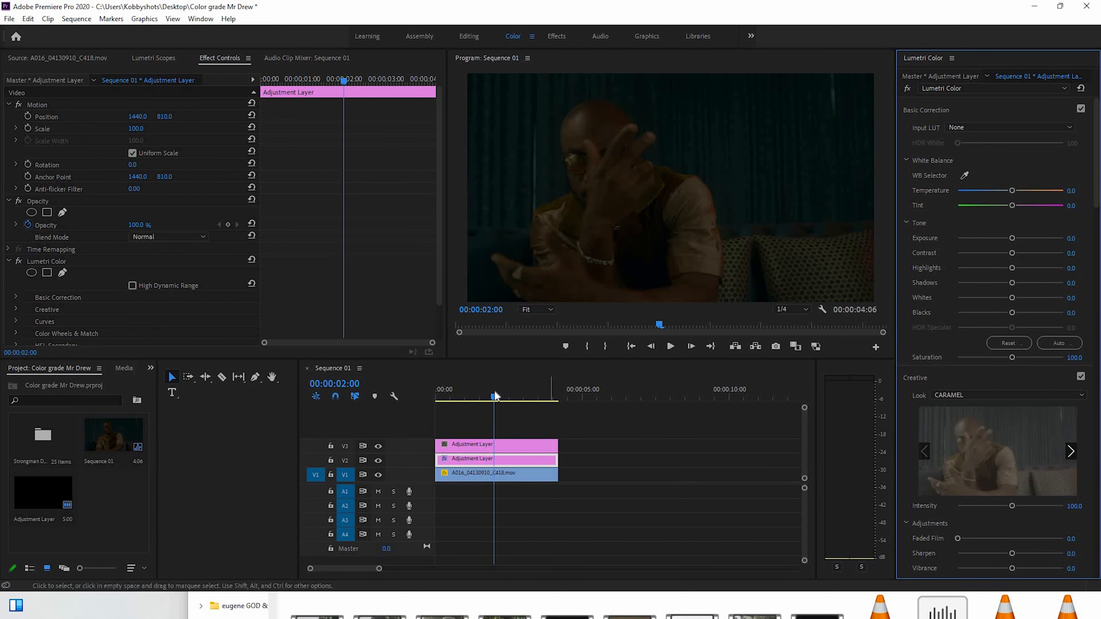
Check the CARAMEL look on several frames of the clip, ending at 00:00:01:04
click(453, 392)
drag(474, 395, 513, 402)
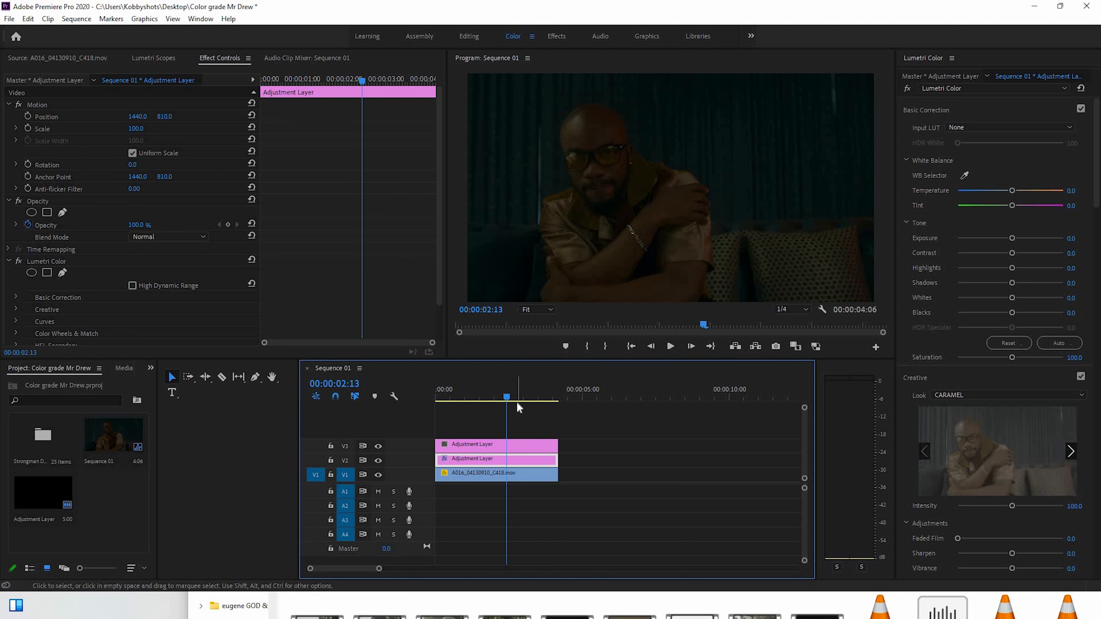
click(489, 392)
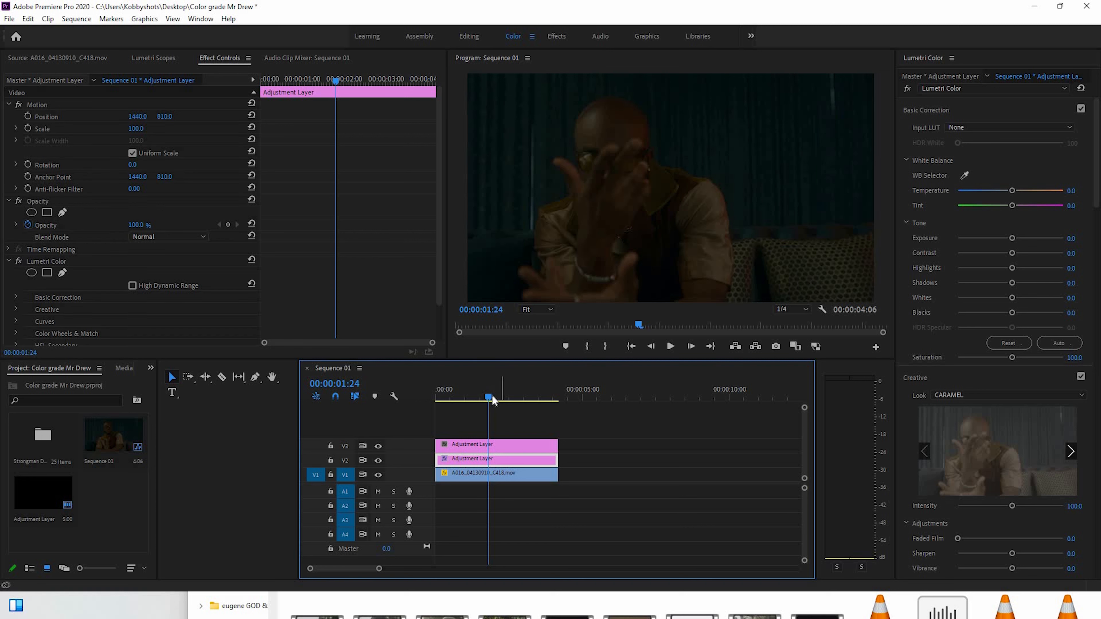
key(Right)
key(Right)
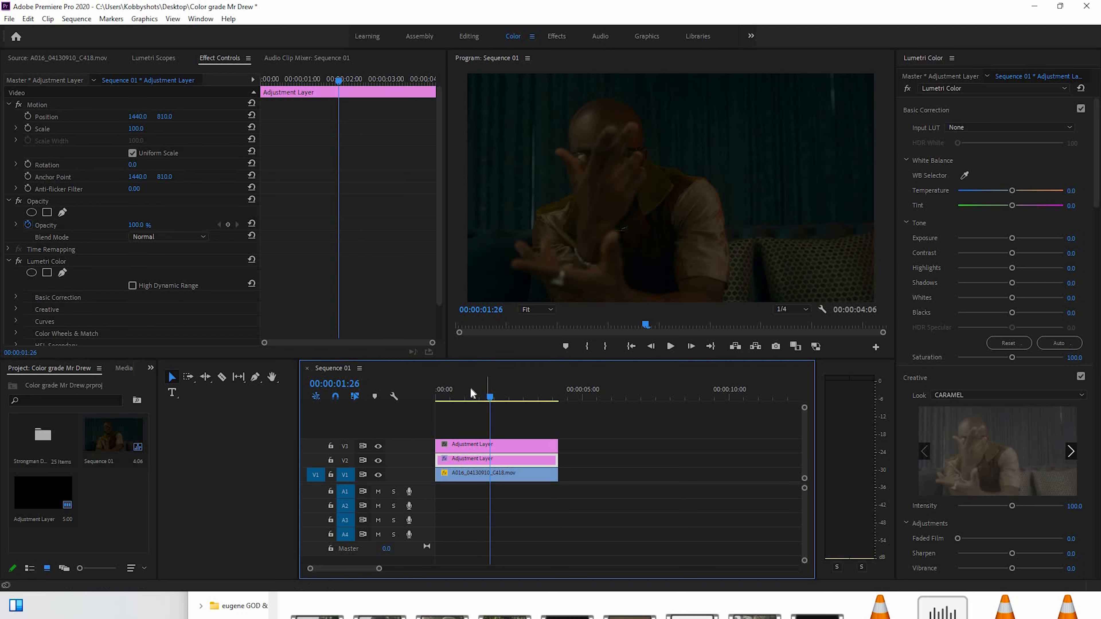
click(469, 388)
Brighten the image on the V3 adjustment layer with Highlights at 67.6, Whites at 57.8 and Exposure at 1.3
click(507, 472)
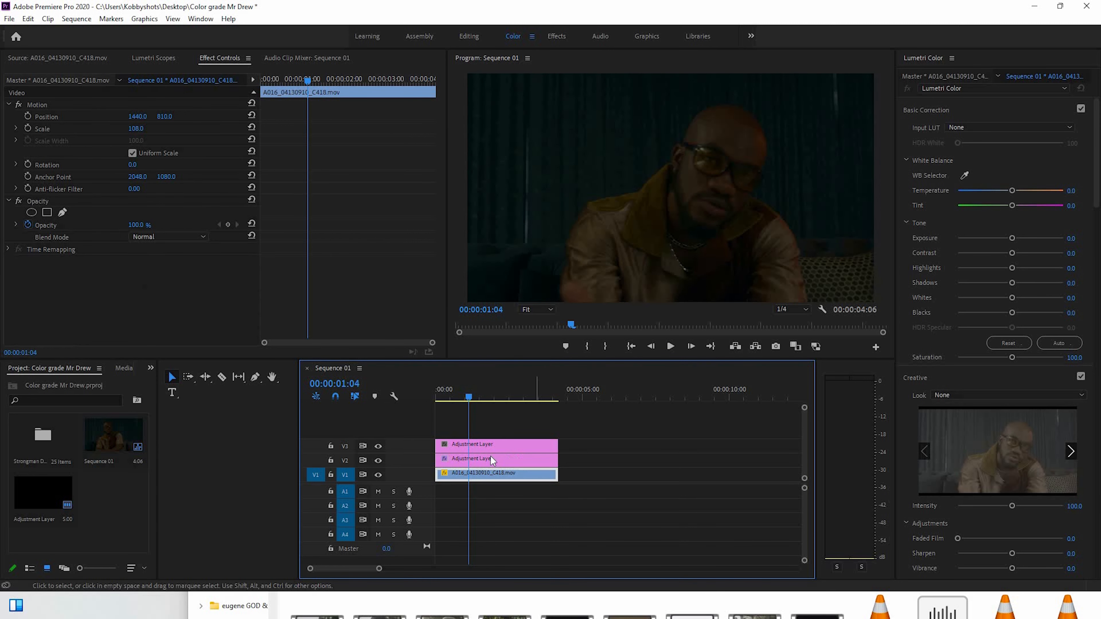
click(484, 445)
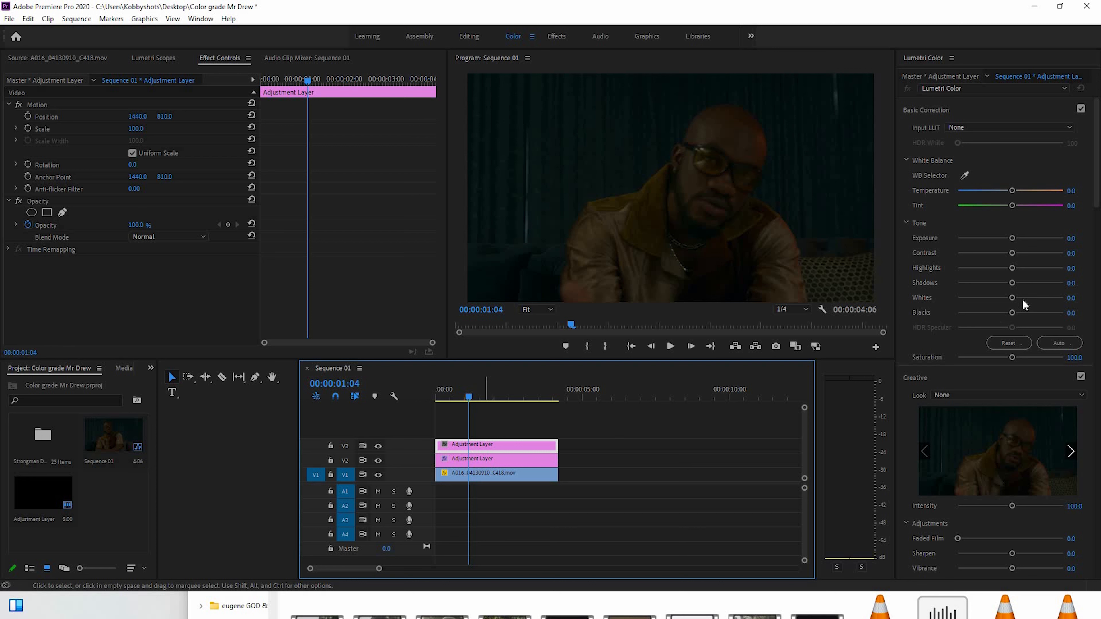
click(1048, 266)
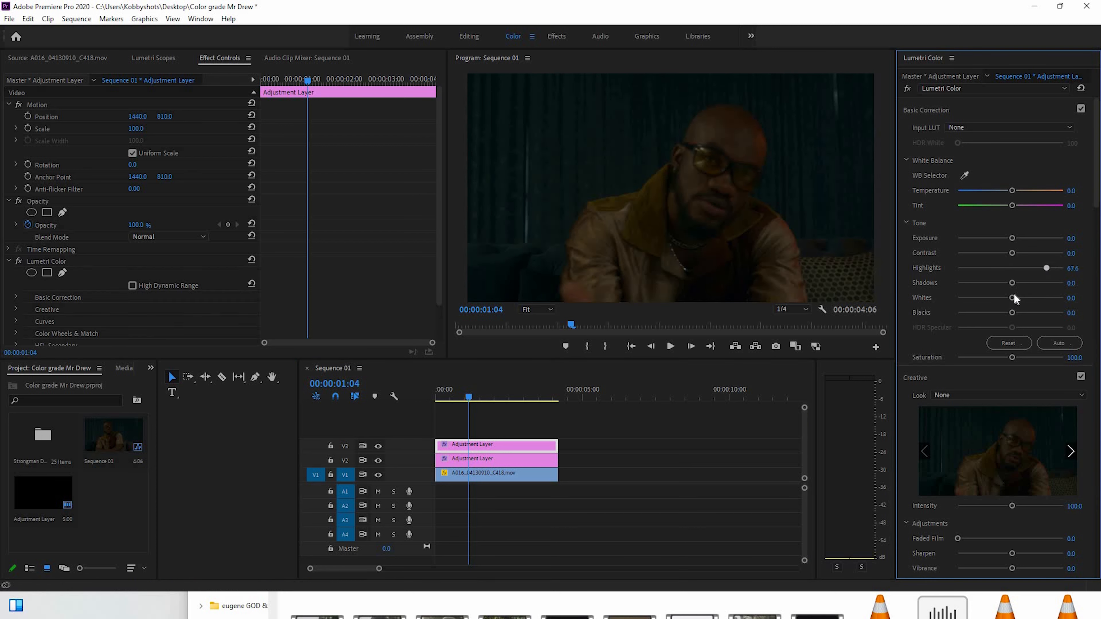
mouse_move(1025, 300)
mouse_down()
mouse_move(1055, 299)
mouse_move(1041, 298)
mouse_up()
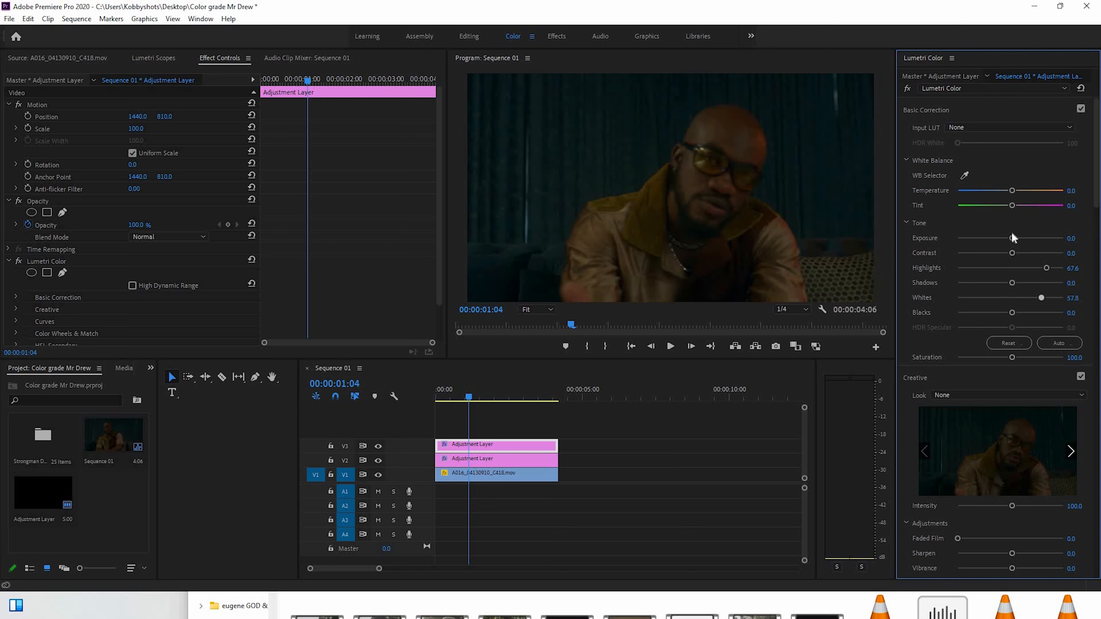
drag(1028, 238, 1024, 241)
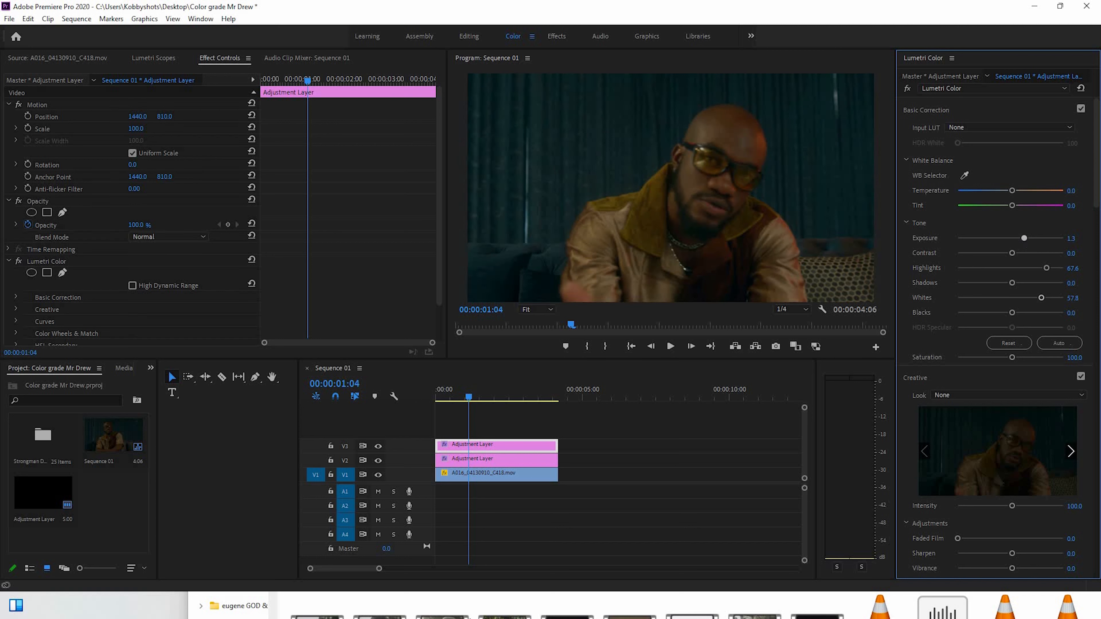
Brighten the footage clip on V1 with Whites at 53.5, Highlights at 51.4 and Exposure at 0.2
click(498, 474)
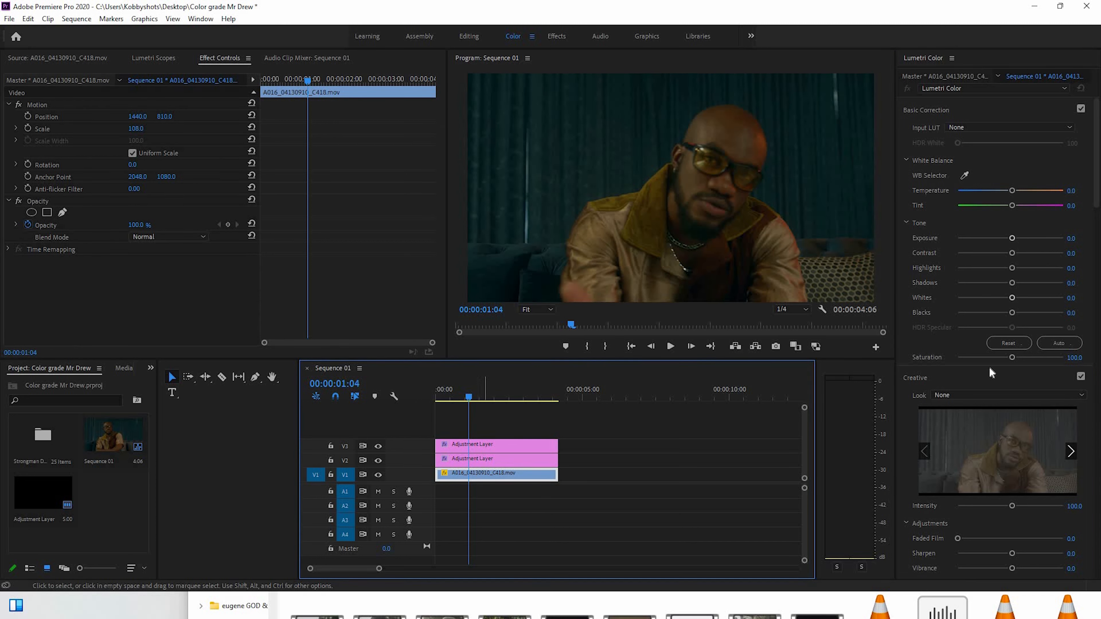
drag(1012, 297, 1039, 296)
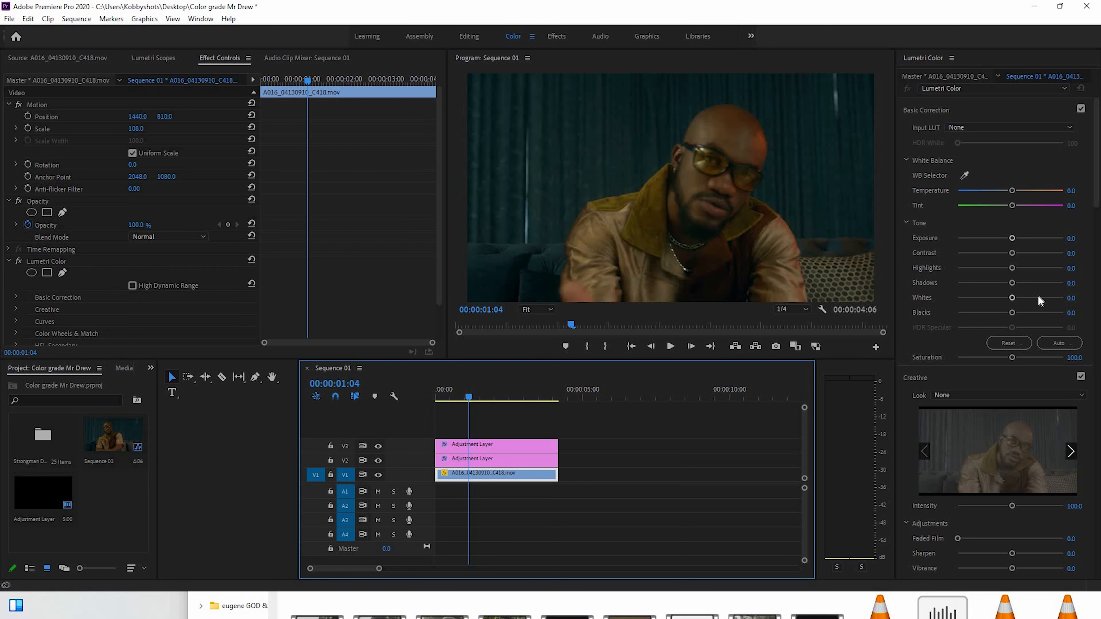
click(1039, 297)
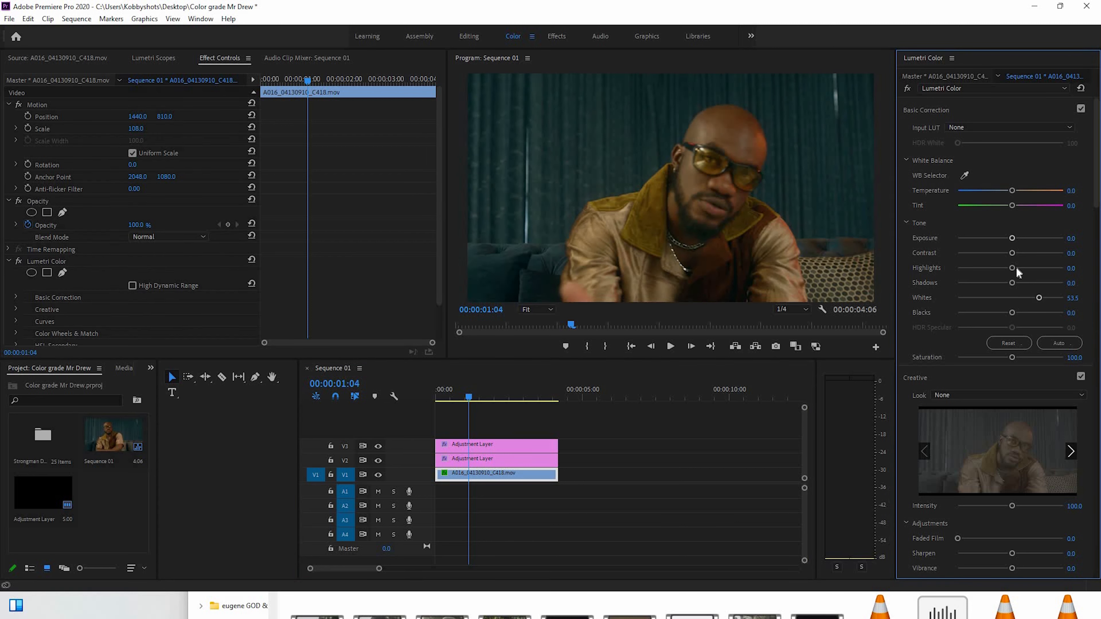
click(1040, 268)
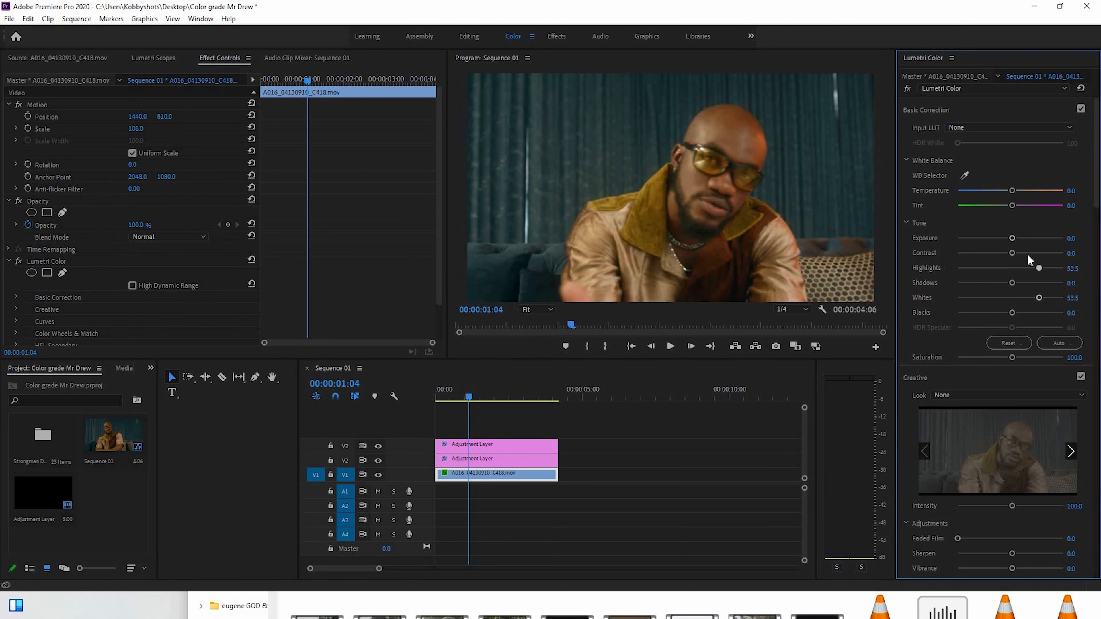
click(1013, 238)
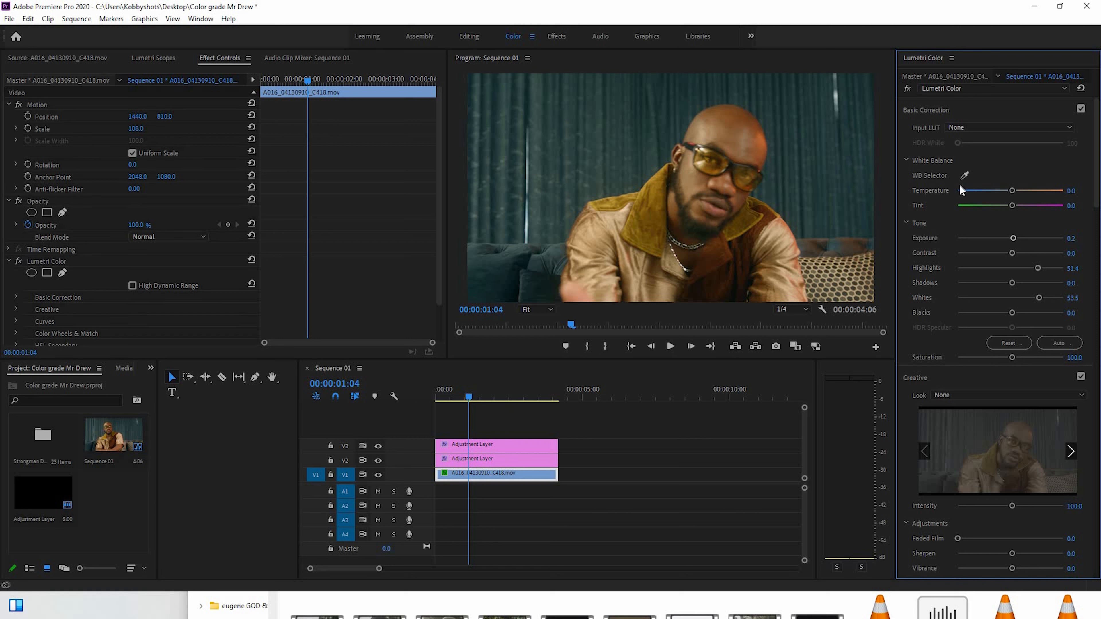
Cool the footage clip's white balance with Temperature at -10.3 and Tint at 1.6
drag(1012, 190, 1004, 191)
drag(1010, 204, 1012, 204)
drag(1013, 205, 1010, 204)
At 00:00:02:22, set the footage clip's Whites to 87.0, Highlights to 66.5, Contrast to 38.4 and Blacks to -14.6
click(494, 388)
drag(520, 390, 517, 390)
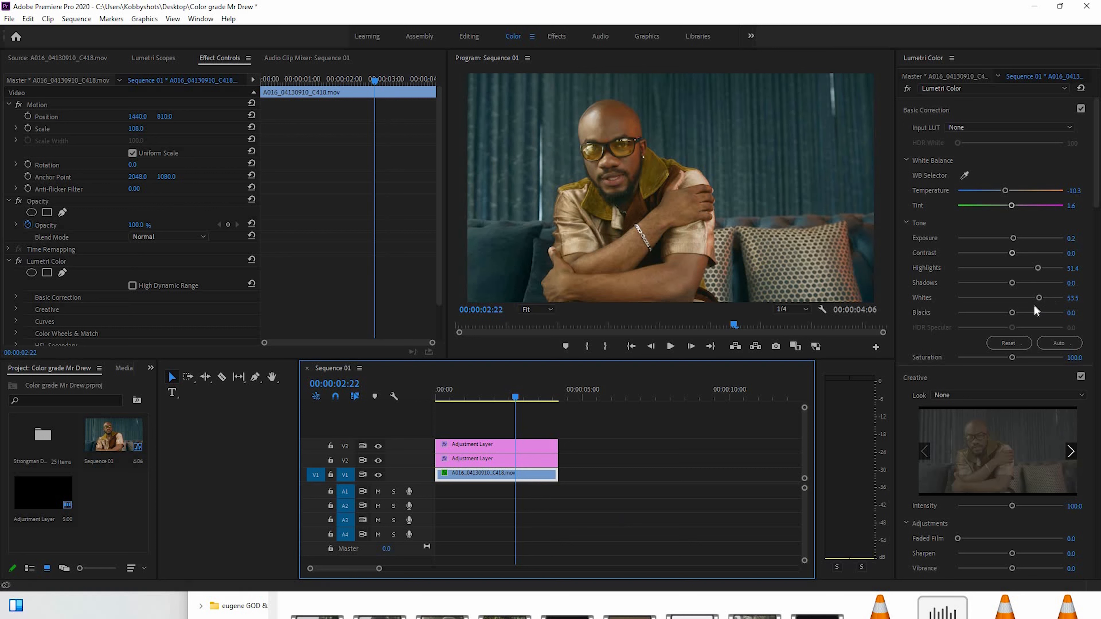
drag(1040, 298, 1058, 293)
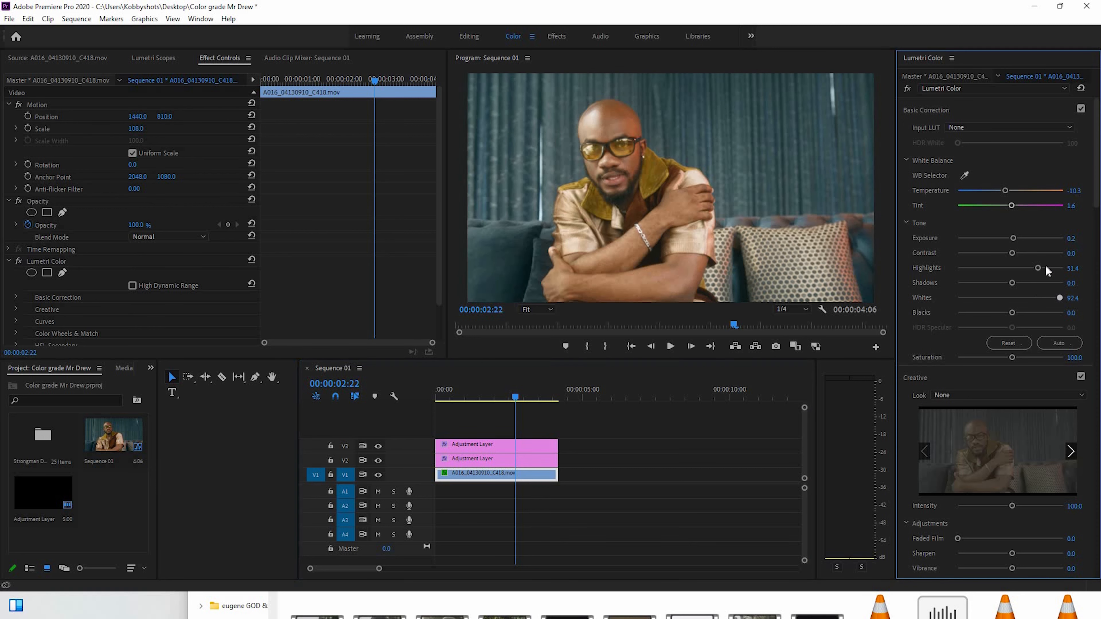
click(1045, 268)
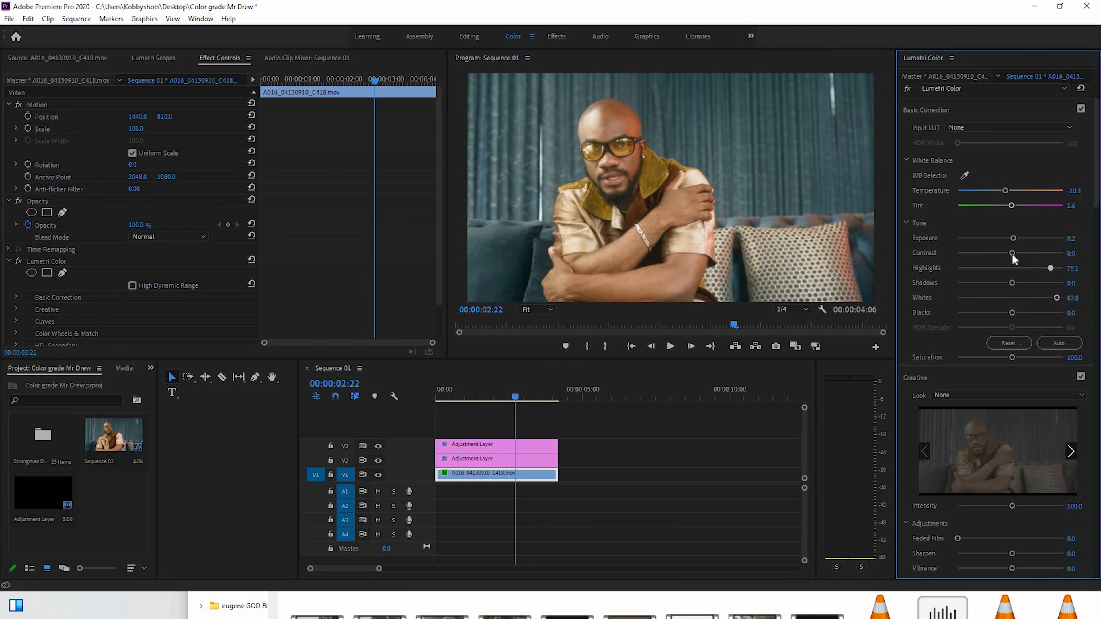
drag(1015, 255, 1028, 255)
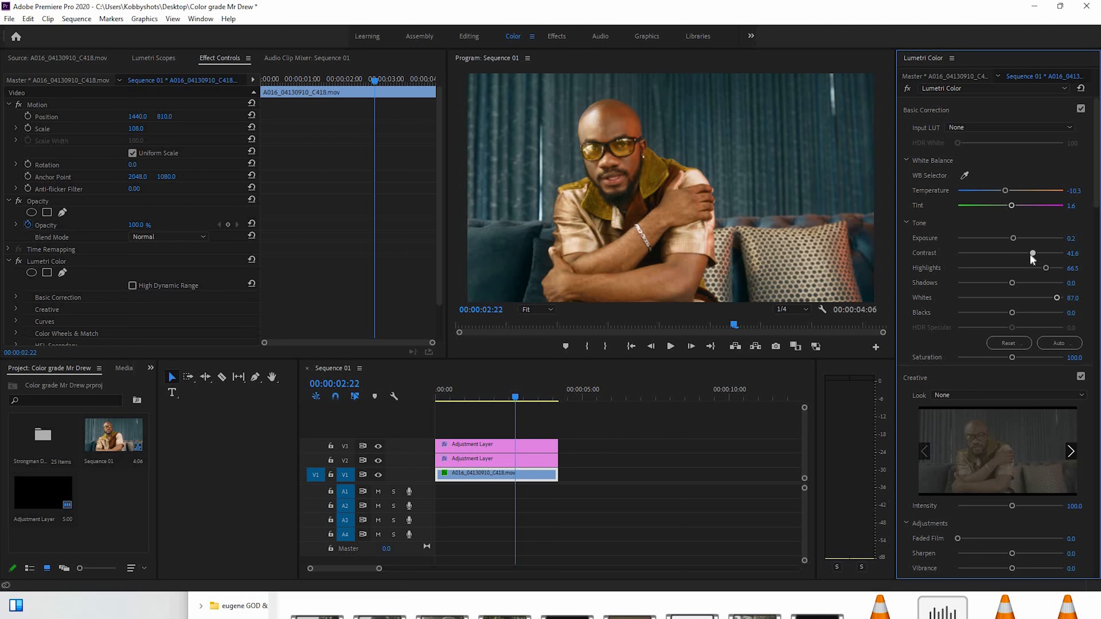
drag(1011, 313, 1002, 312)
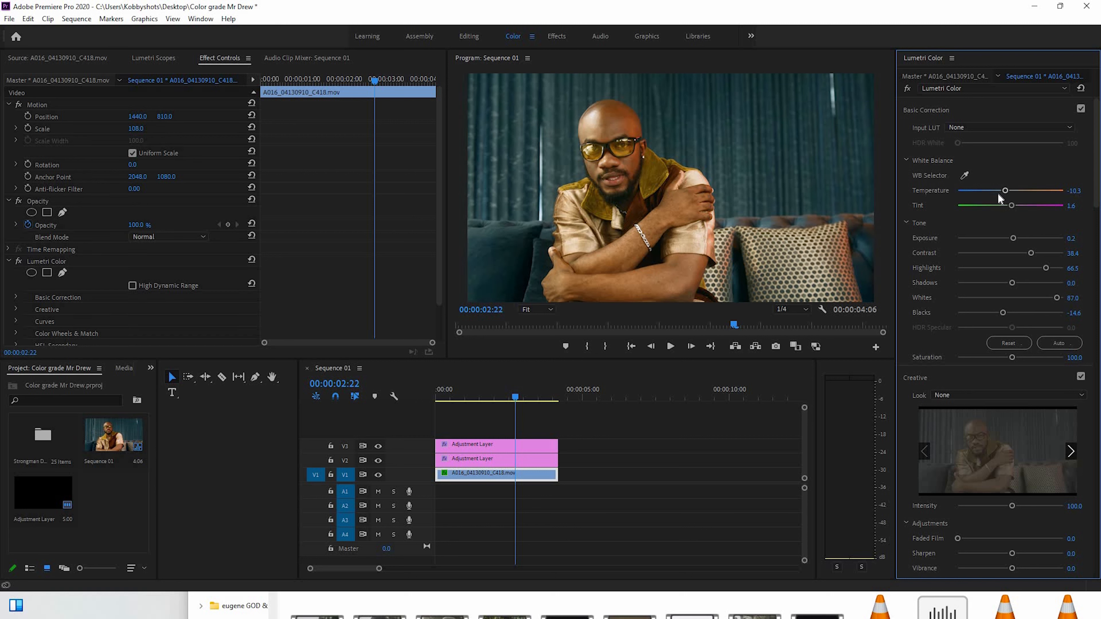
Set the footage clip's Temperature to -26.5 and Tint to 8.1
drag(1005, 191, 997, 195)
drag(1013, 208, 1015, 209)
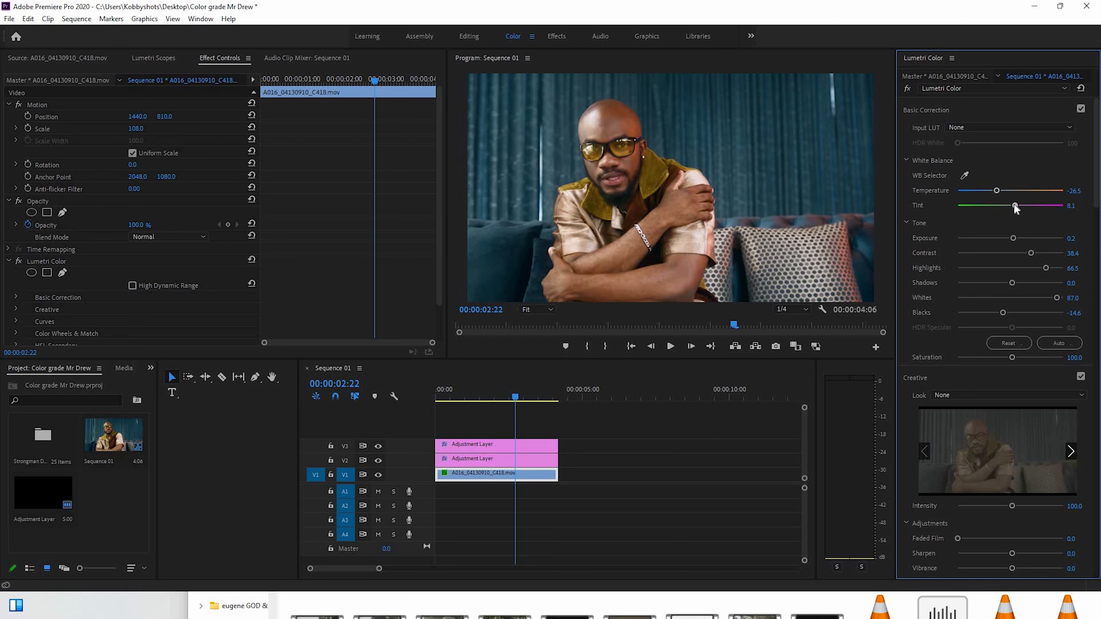
Sample the man's skin tone for the footage clip's Hue vs Sat curve and slightly raise the saturation of that orange-red range
scroll(1096, 167, down, 10)
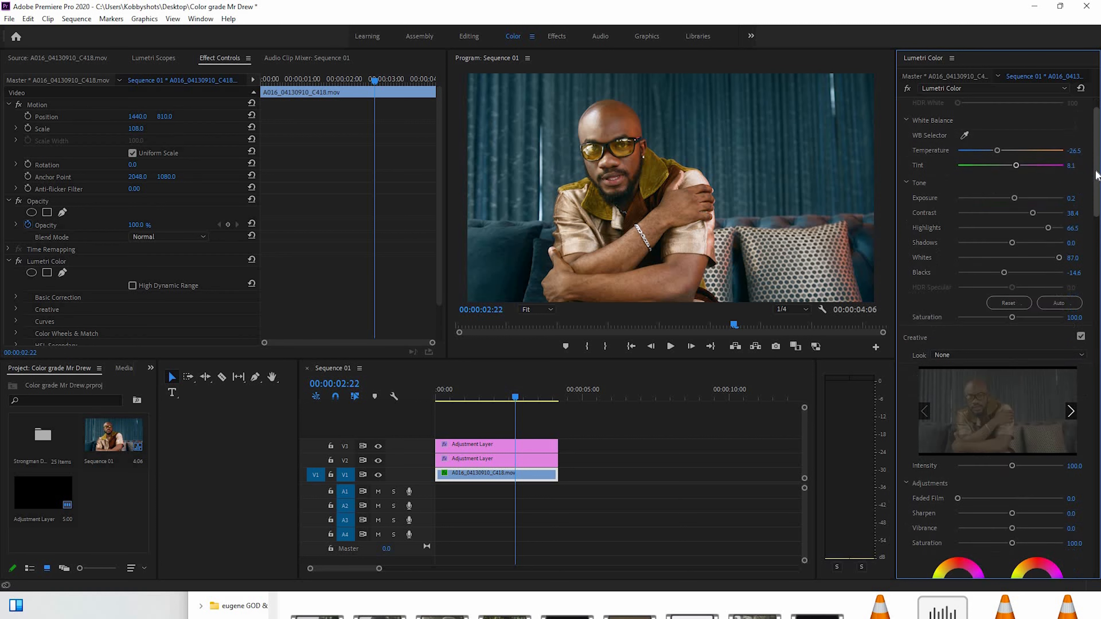
scroll(1091, 176, down, 3)
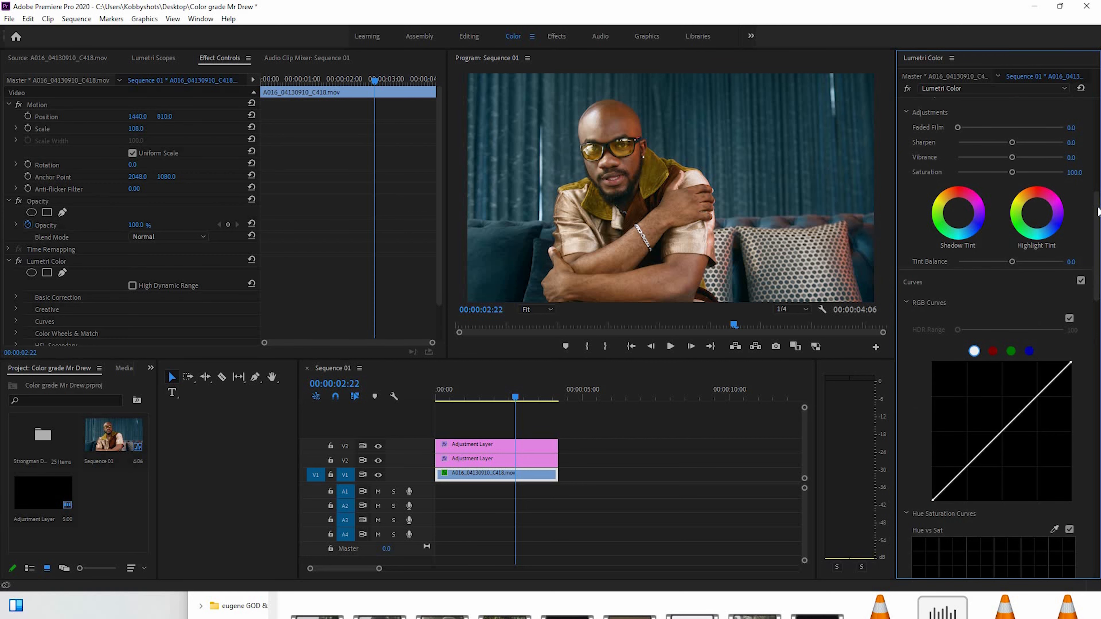
scroll(1060, 346, down, 5)
scroll(1059, 346, up, 8)
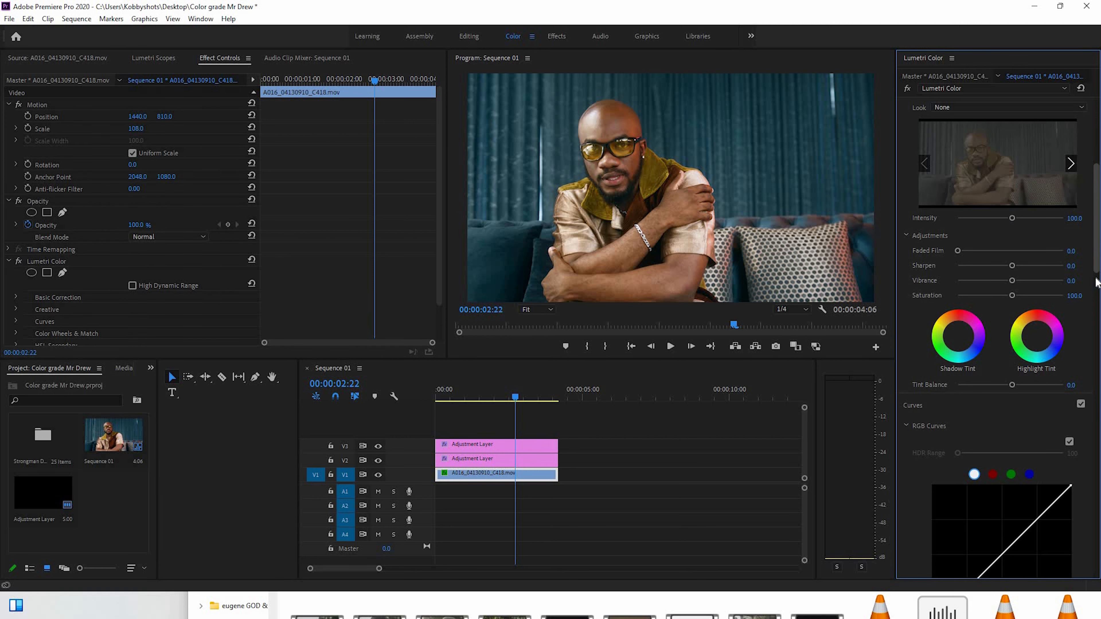
drag(1096, 277, 1096, 317)
scroll(916, 196, down, 3)
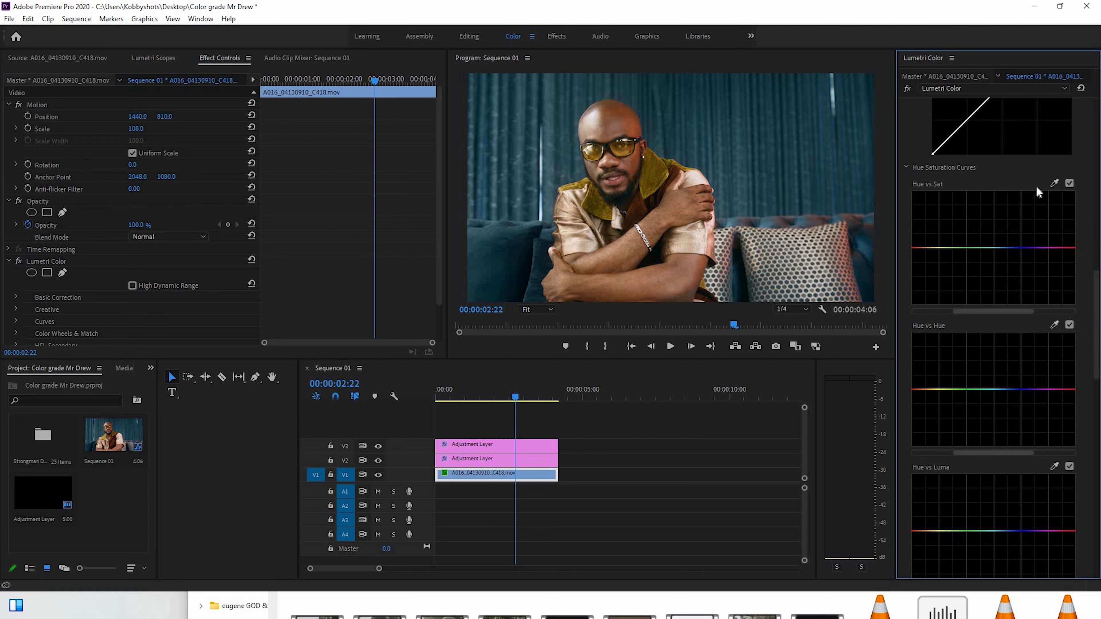
click(1053, 183)
click(649, 174)
drag(919, 246, 918, 237)
At 00:00:02:23, slightly lower the raised skin-tone point on the Hue vs Sat curve
scroll(1097, 269, up, 3)
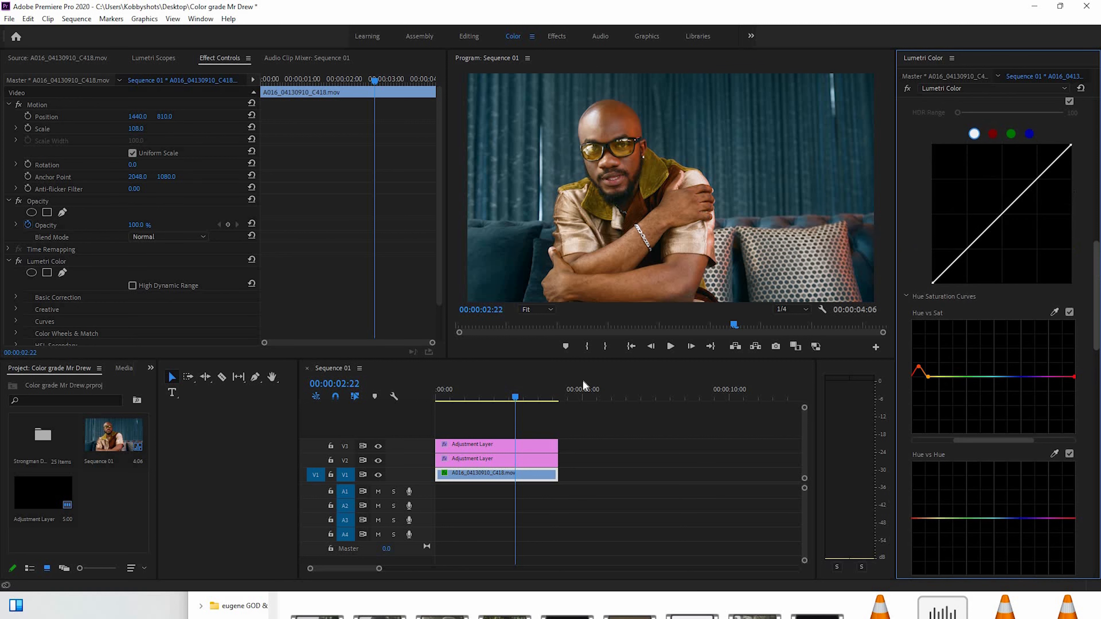
mouse_move(519, 390)
mouse_down()
mouse_move(483, 391)
mouse_move(534, 392)
mouse_move(517, 391)
mouse_up()
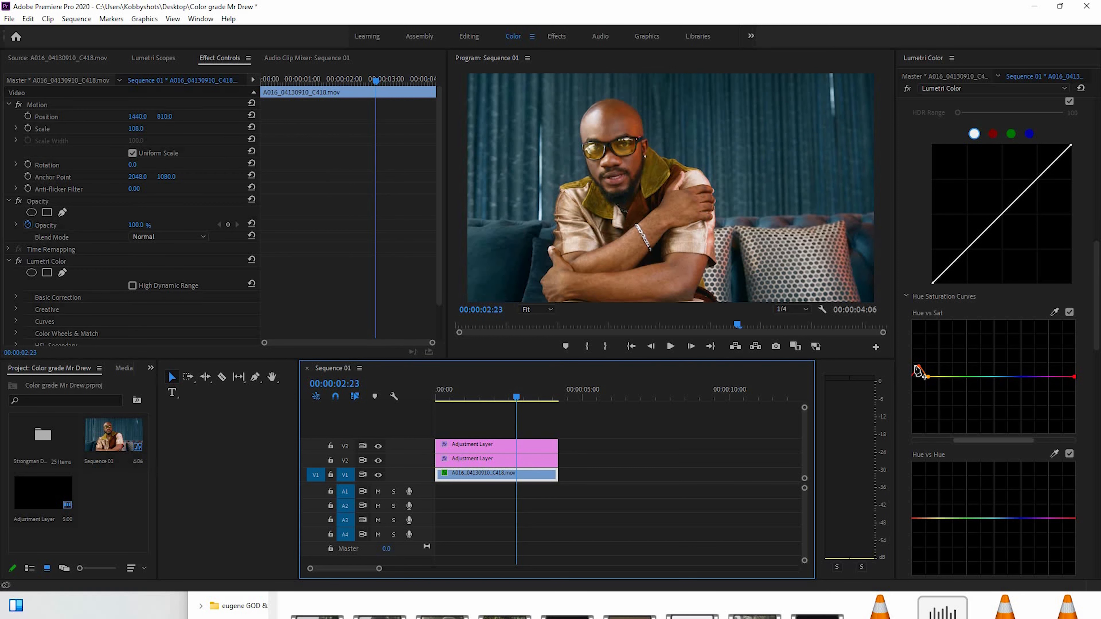
click(920, 373)
drag(918, 369, 919, 370)
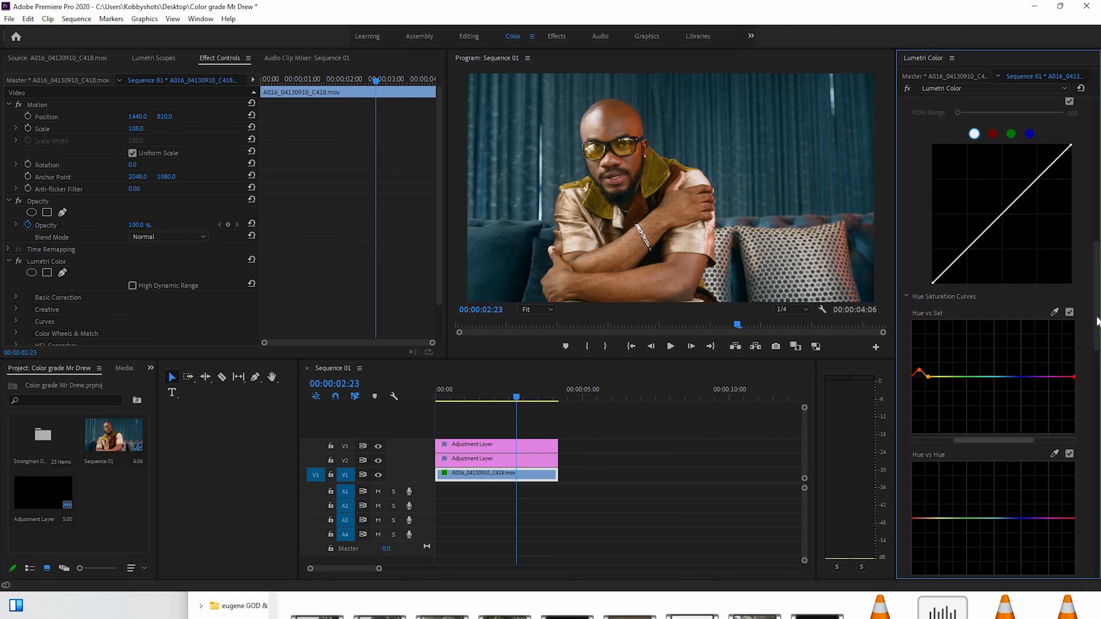
Set the footage clip's Highlights to 88.1, Contrast to 43.8 and Exposure to 0.5
drag(1098, 307, 1098, 306)
scroll(1021, 310, up, 15)
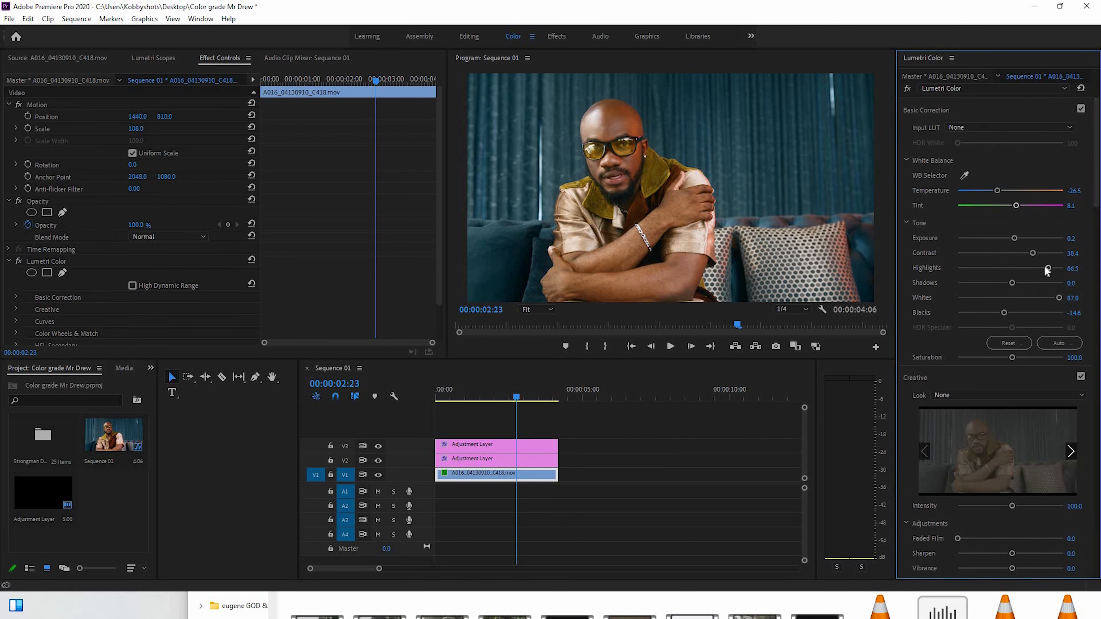
drag(1060, 271, 1058, 270)
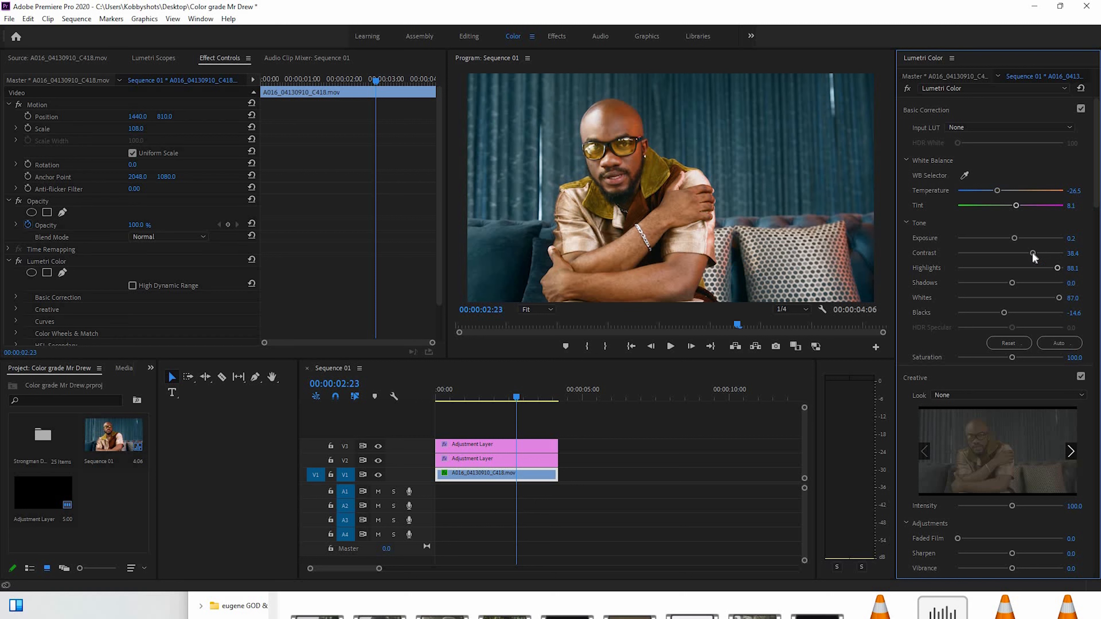
drag(1033, 253, 1028, 250)
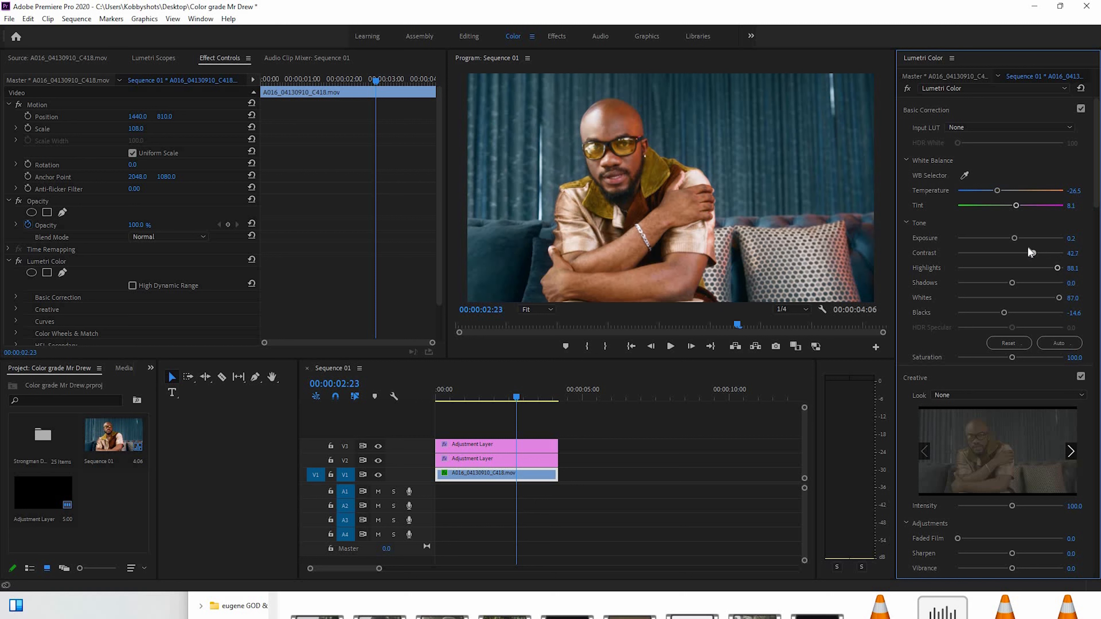
click(1015, 239)
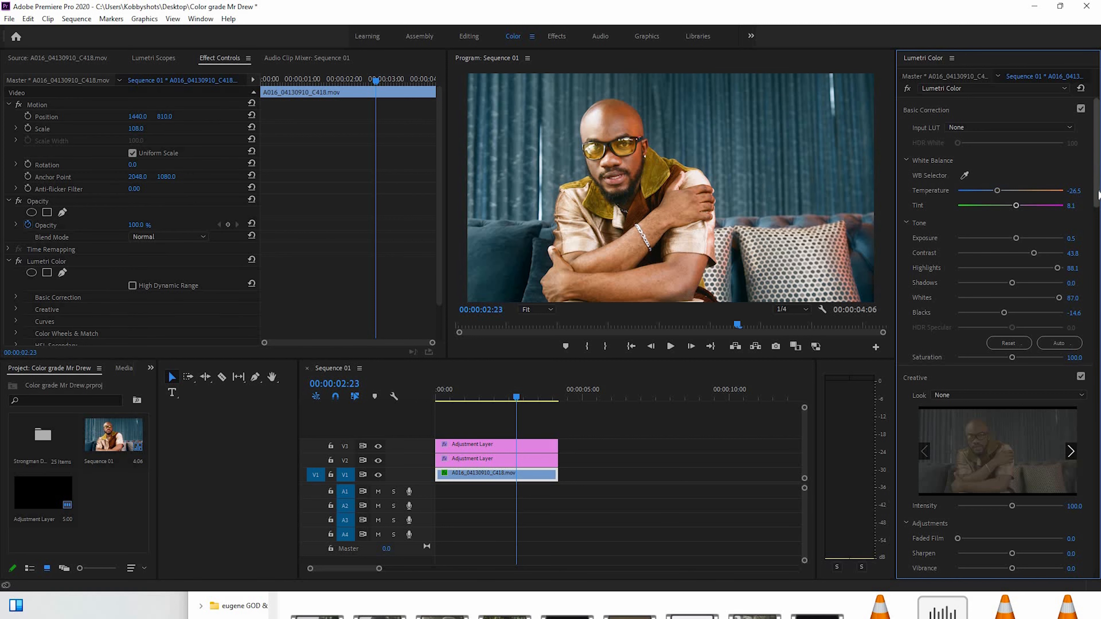
Sample the blue curtain for the footage clip's Hue vs Sat curve and strongly raise the saturation of that blue range
scroll(1098, 170, down, 5)
scroll(1098, 230, down, 9)
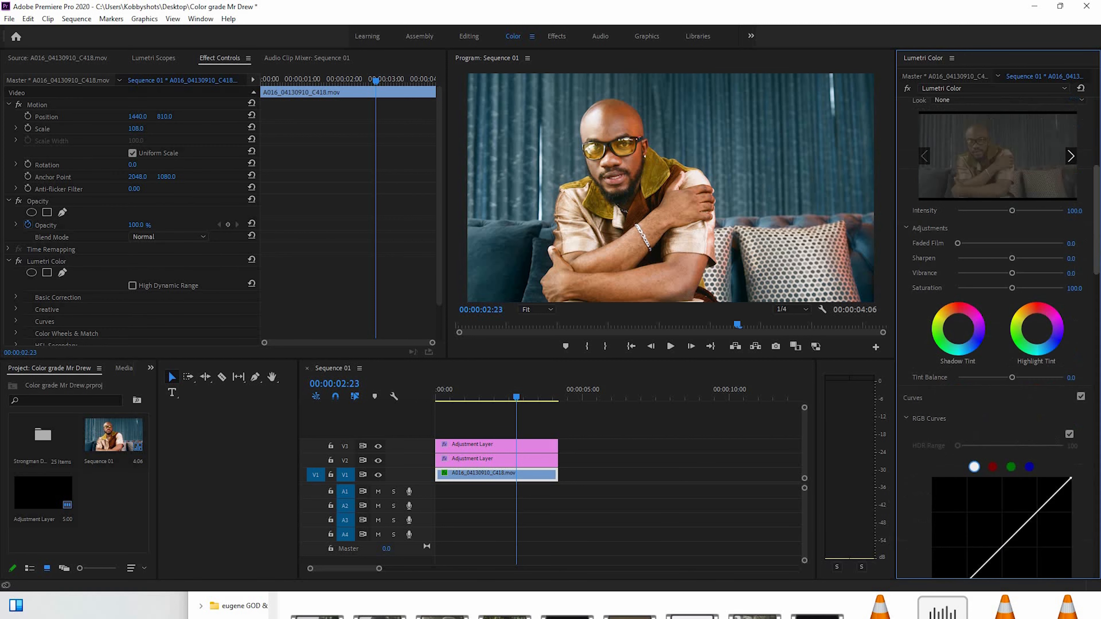
drag(1097, 228, 1095, 319)
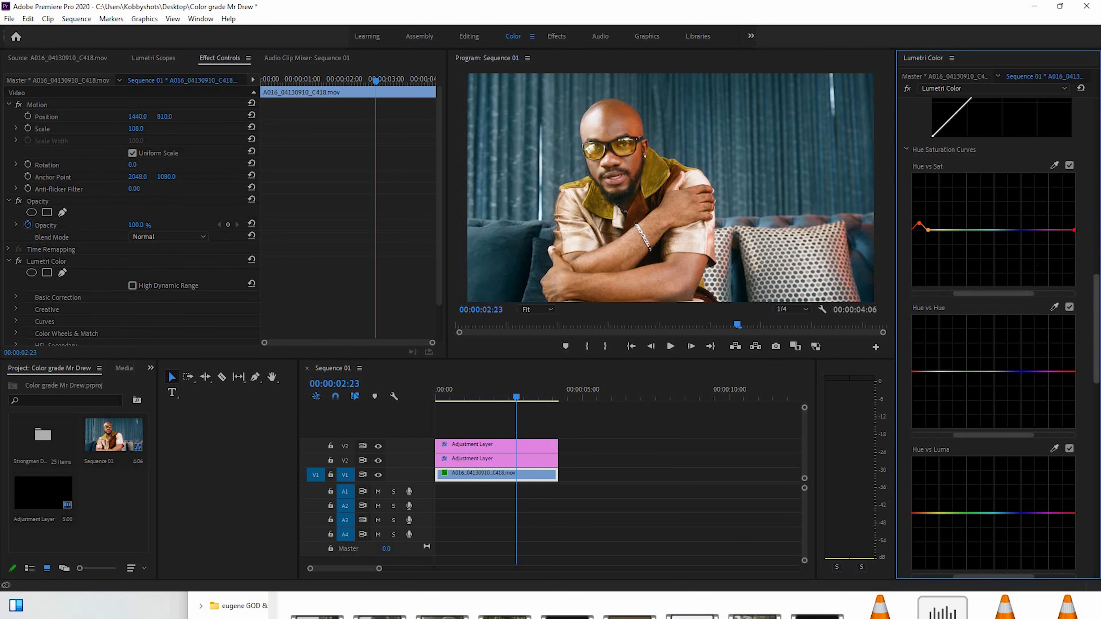
scroll(1011, 253, up, 2)
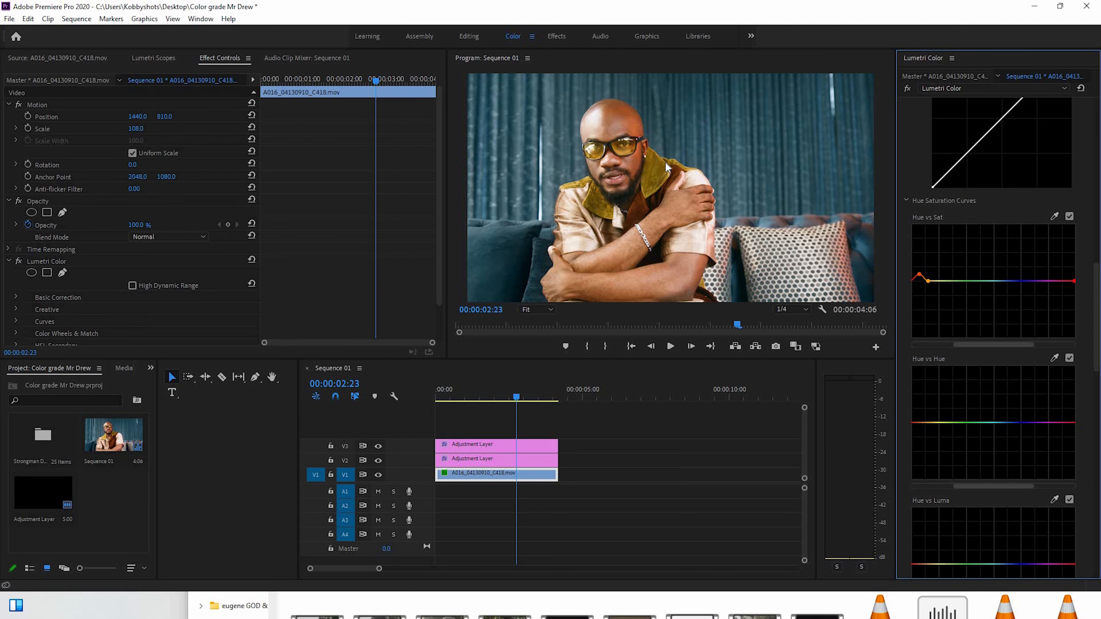
click(1054, 216)
click(741, 161)
drag(1013, 282, 1008, 242)
Sample the blue curtain for the Hue vs Hue and Hue vs Luma curves and pull the blue point slightly down on each
click(1055, 357)
drag(1006, 423, 1005, 429)
scroll(1062, 243, down, 6)
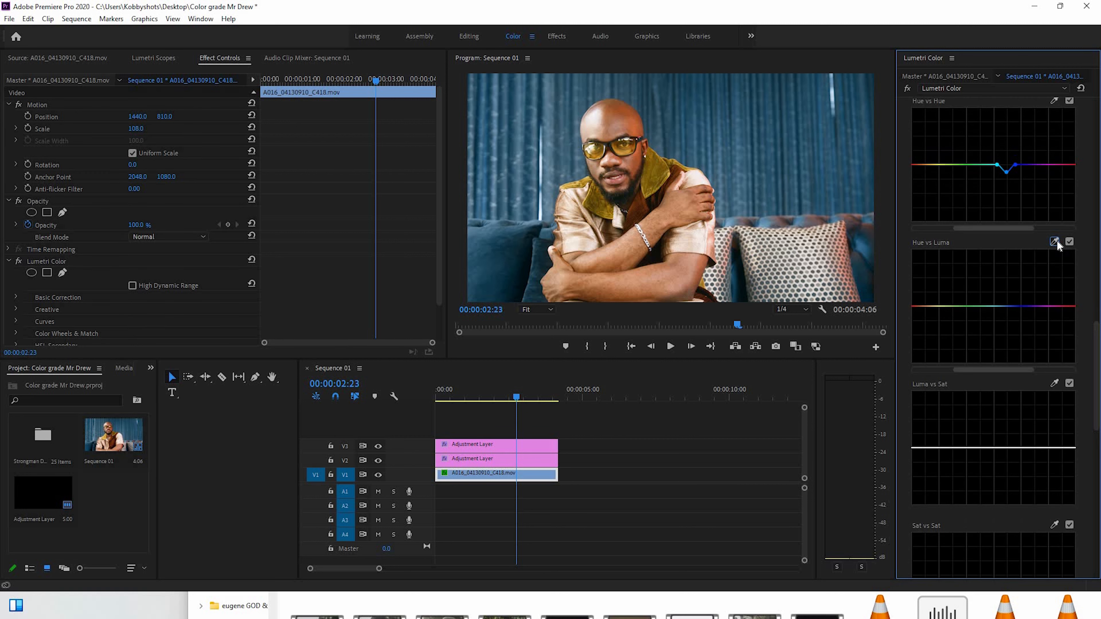
click(1055, 242)
mouse_move(1006, 312)
mouse_down()
mouse_move(1009, 352)
mouse_move(1004, 322)
mouse_up()
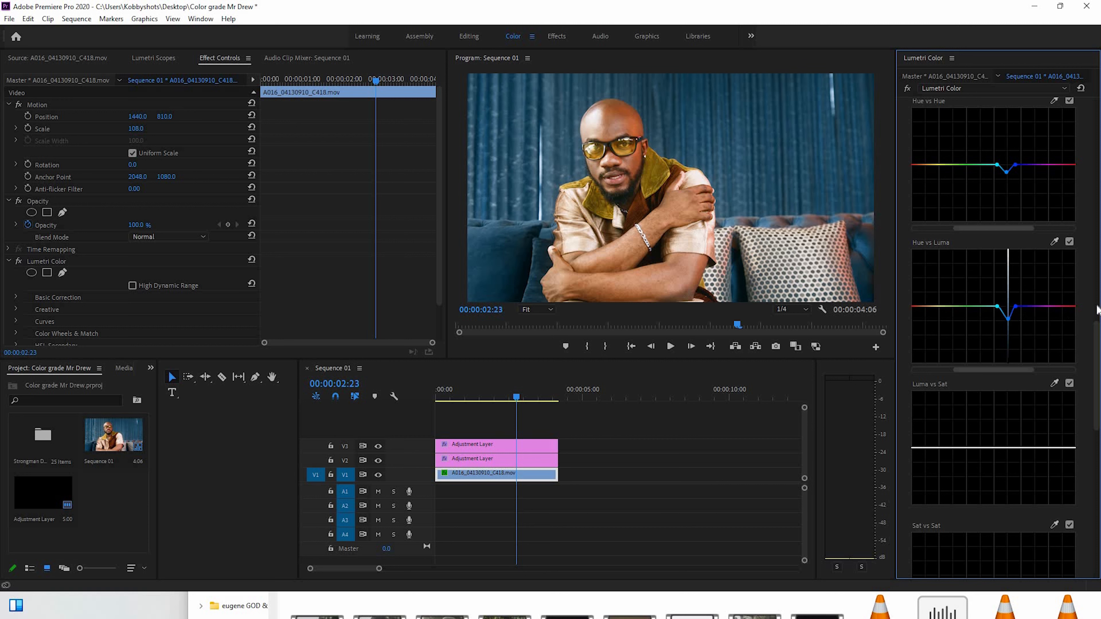
Set the footage clip's Shadows to -16.8 and Temperature to -31.9
scroll(1097, 336, up, 1)
scroll(1098, 267, up, 5)
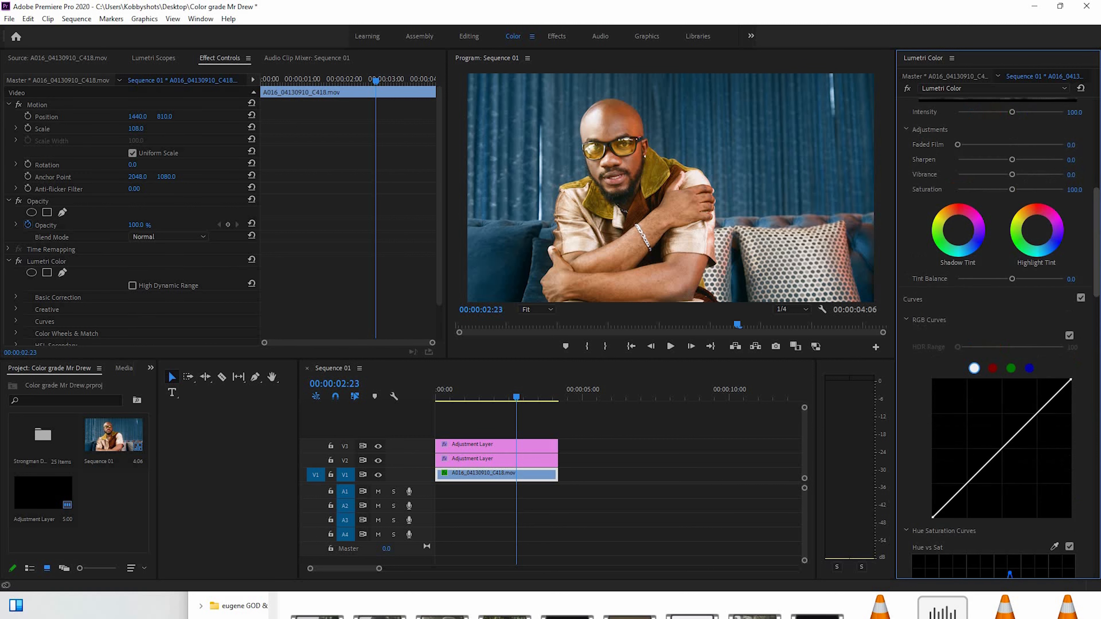
scroll(1099, 210, up, 6)
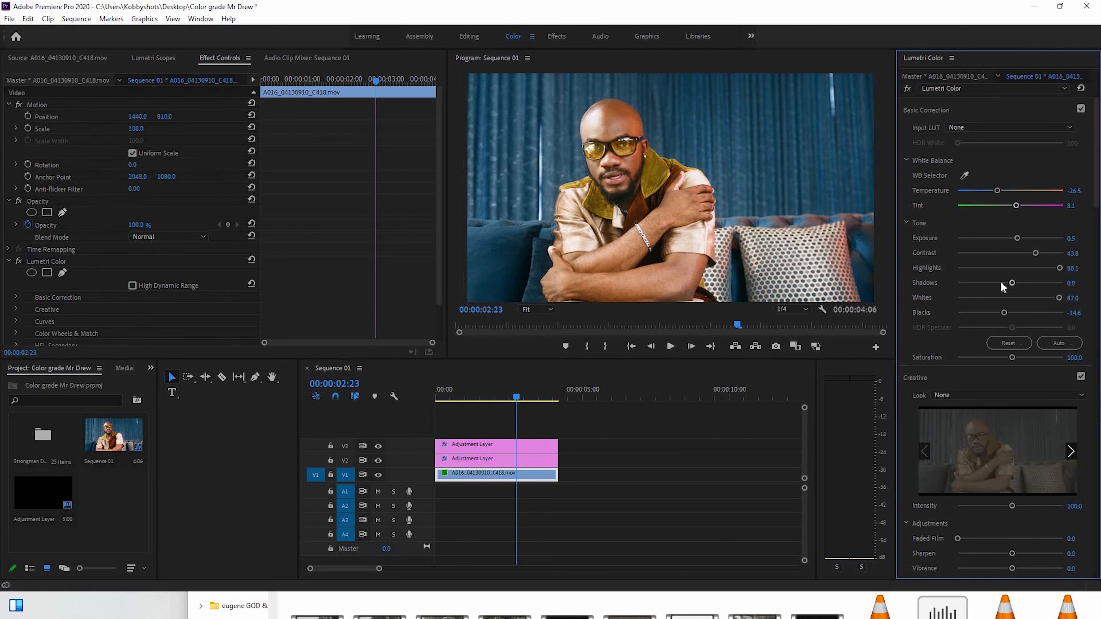
click(1001, 282)
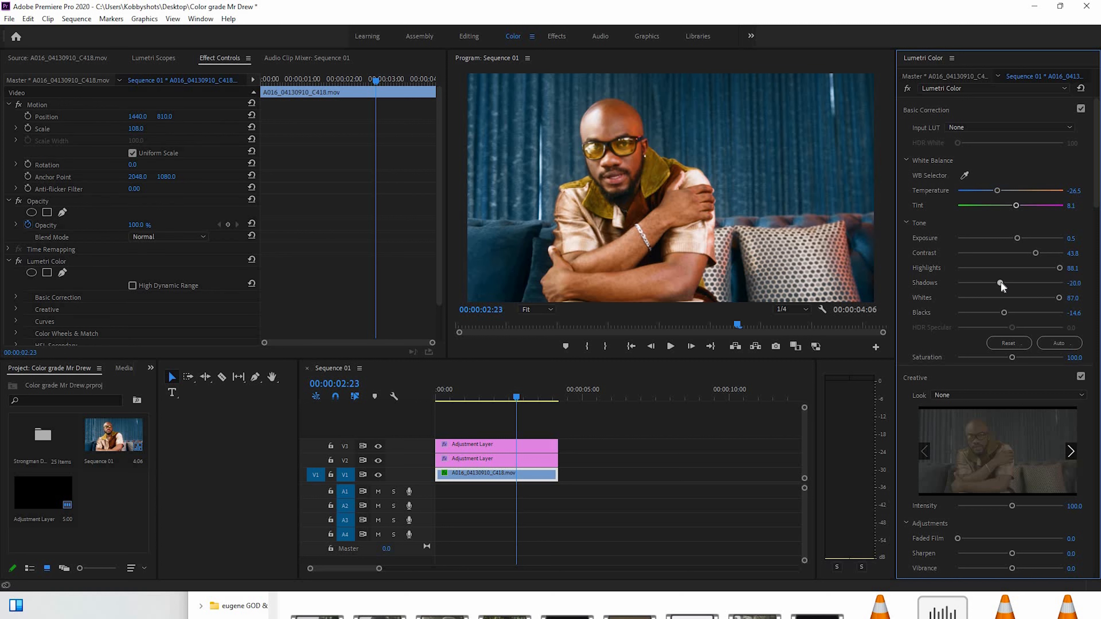
drag(1000, 282, 1002, 283)
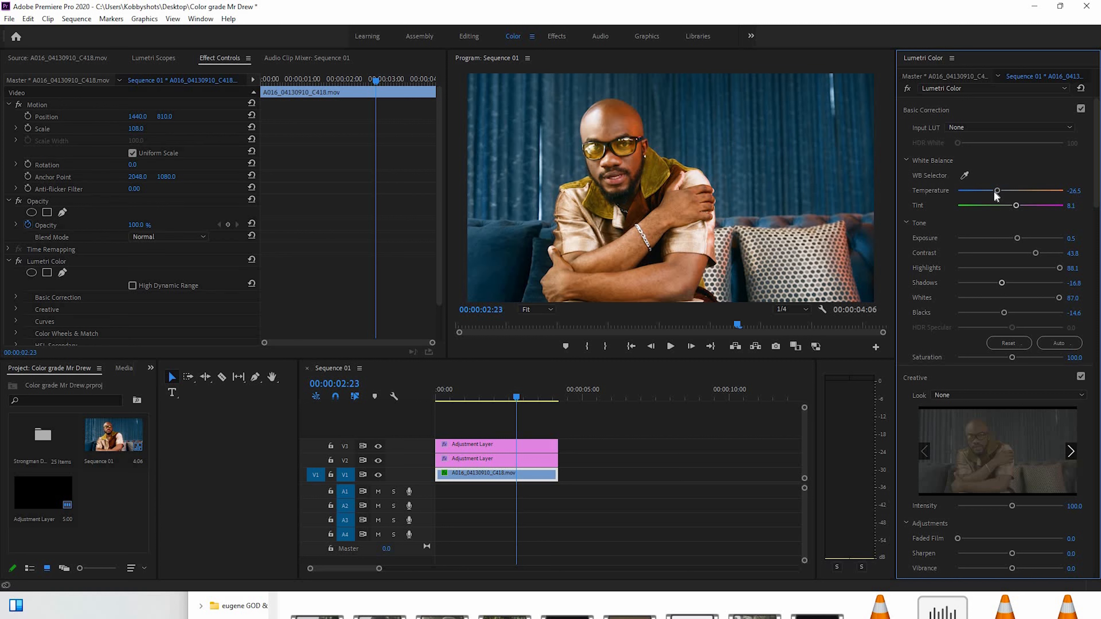
drag(994, 192, 991, 192)
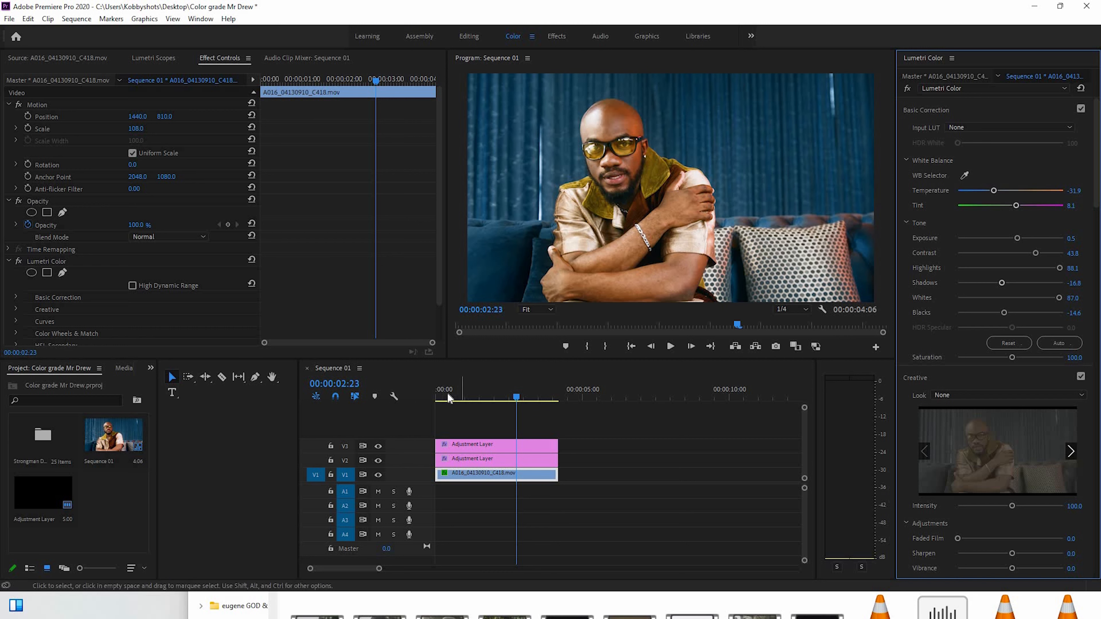
Play the sequence from the start to review the grade, stopping at 00:00:03:10
drag(447, 393, 428, 394)
key(space)
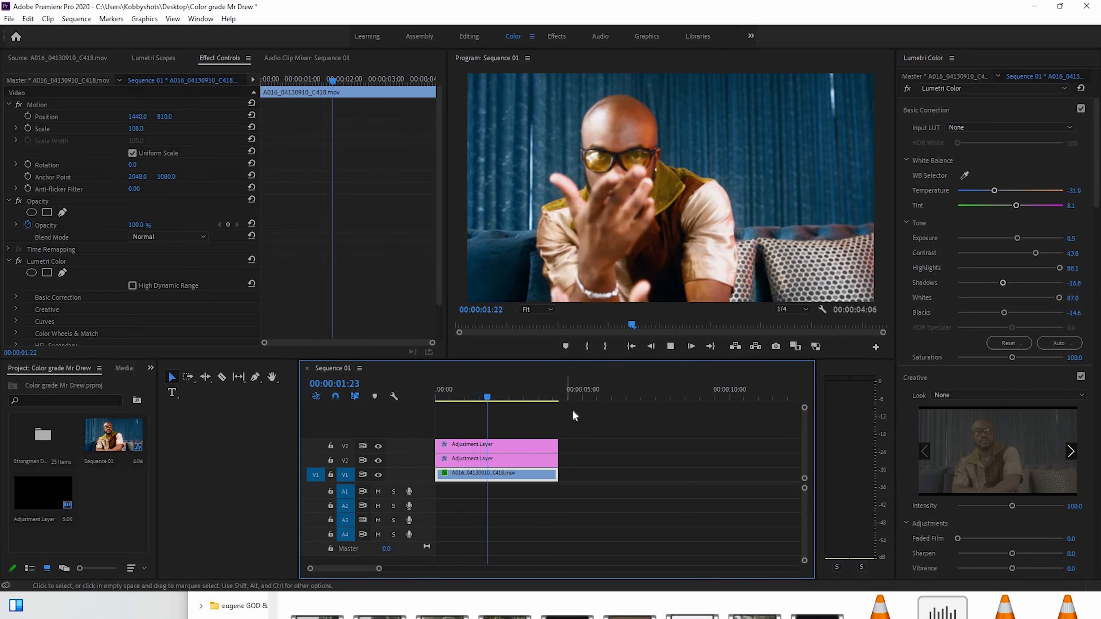
key(space)
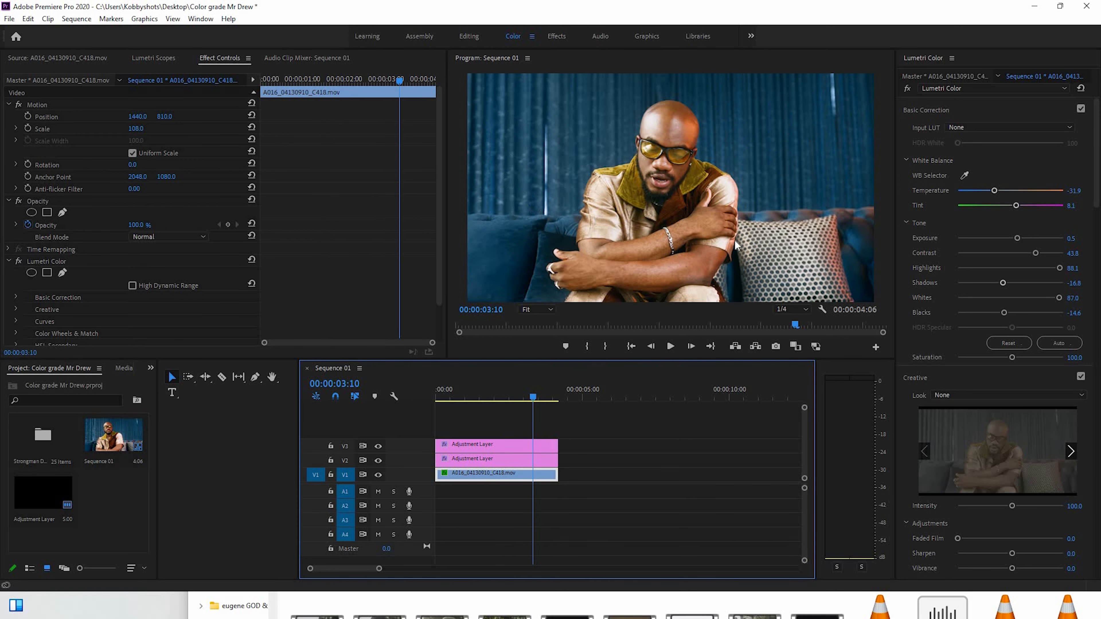
Reduce the blue dip on the Hue vs Luma curve and slightly lower the skin-tone point on the Hue vs Sat curve
scroll(997, 304, down, 15)
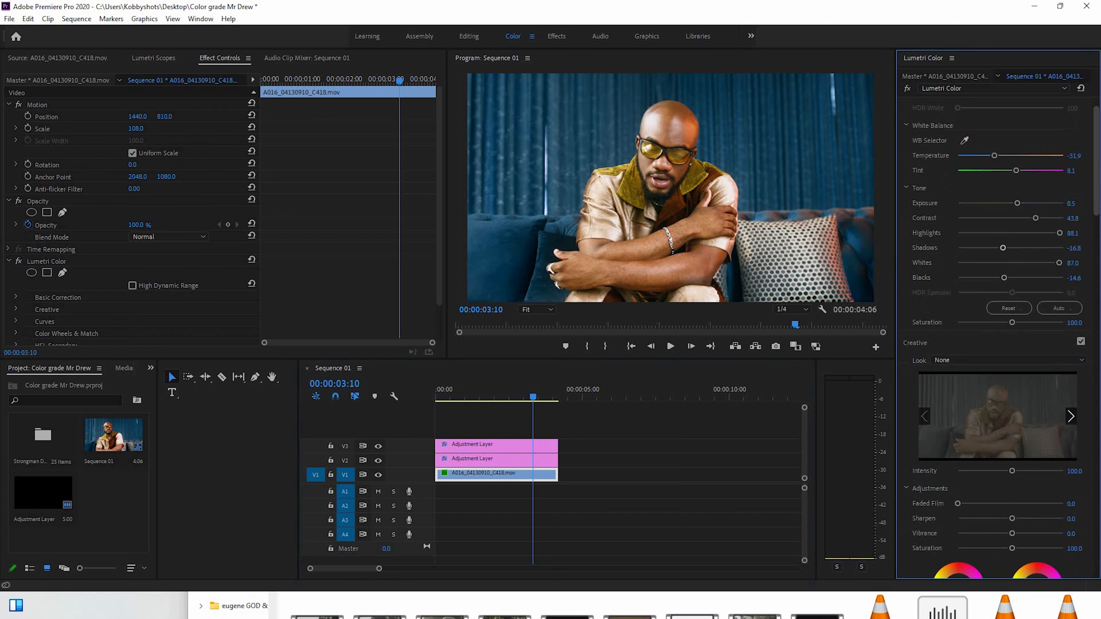
drag(1008, 439, 1008, 436)
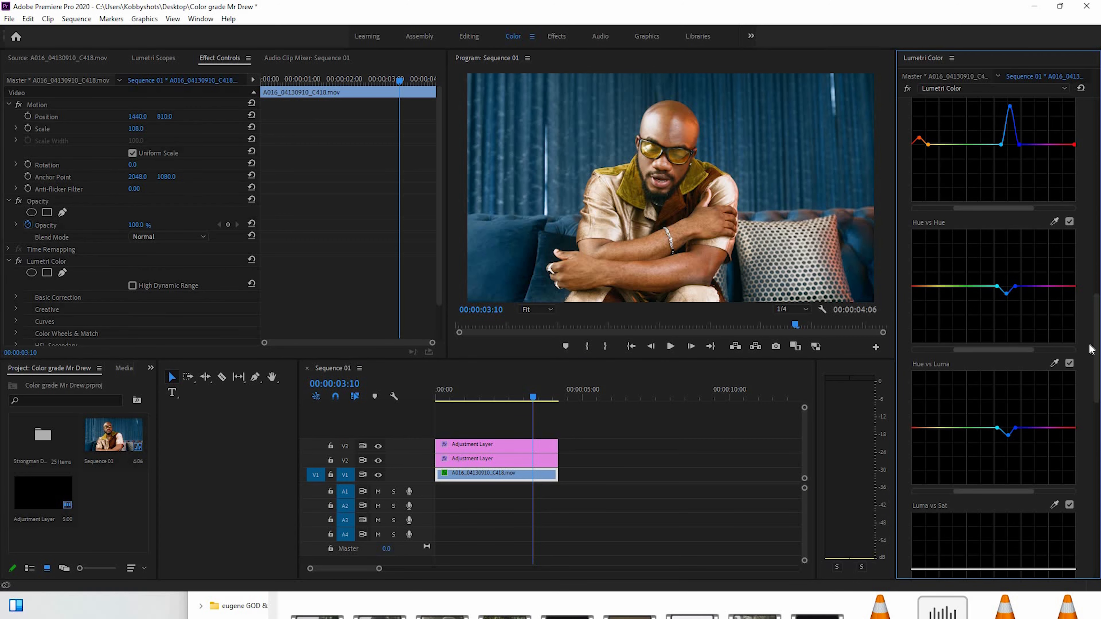
drag(1095, 302, 1093, 292)
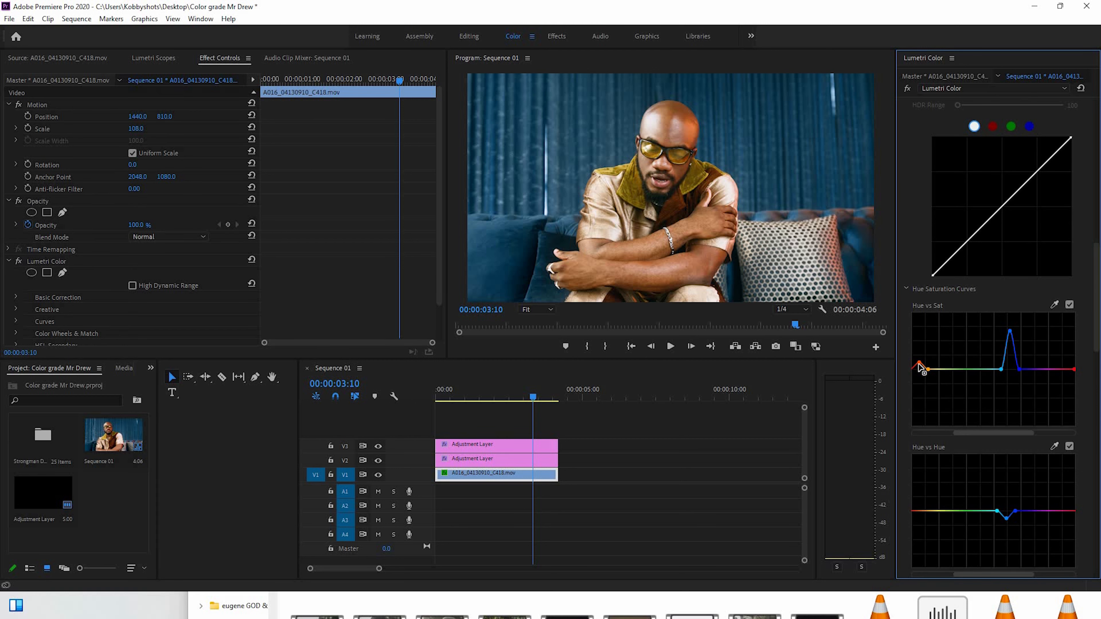
drag(919, 362, 919, 363)
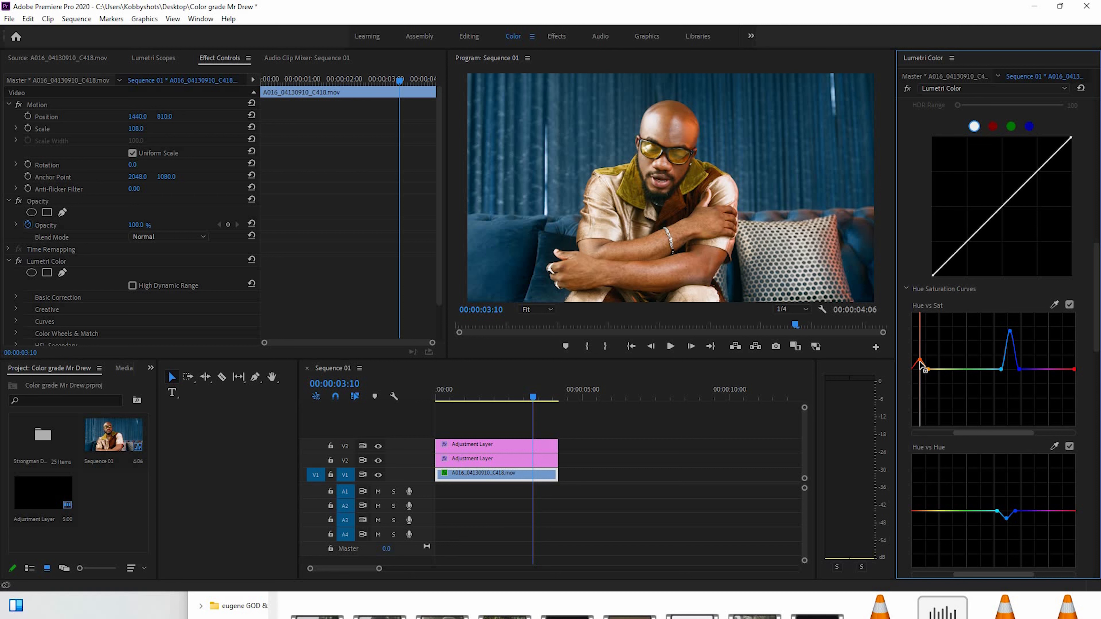
Sample the man's skin tone for the Hue vs Hue curve and nudge its orange-red point slightly above the line
click(1055, 447)
click(927, 511)
drag(919, 510, 919, 507)
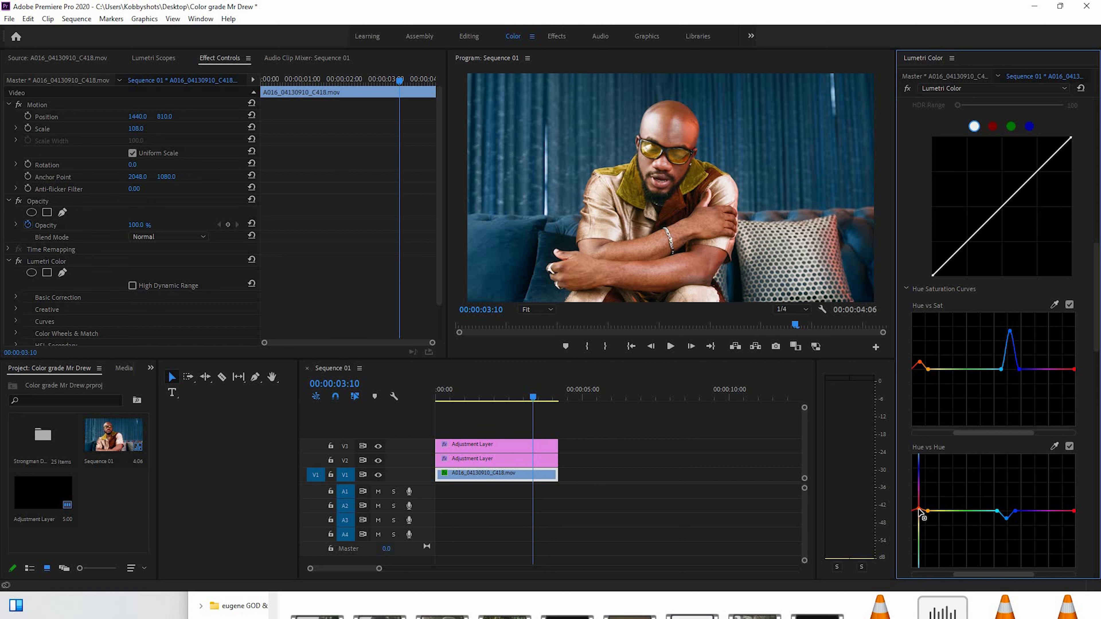
drag(918, 509, 919, 510)
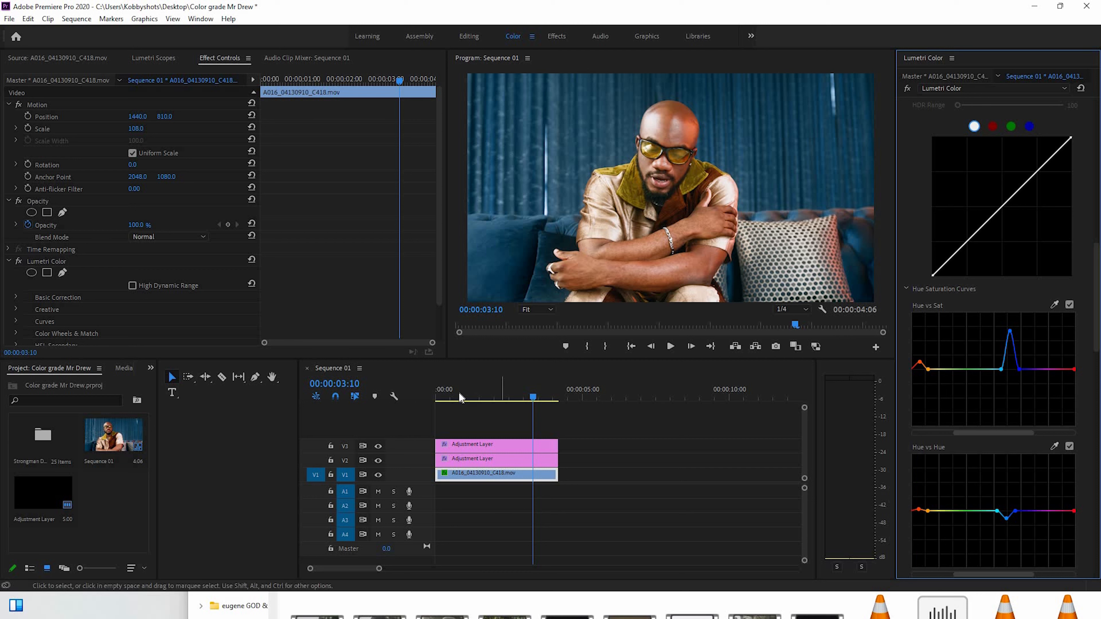
Play the sequence from the start to 00:00:02:04 and bring the skin-tone point on the Hue vs Hue curve back to the line
click(435, 395)
key(space)
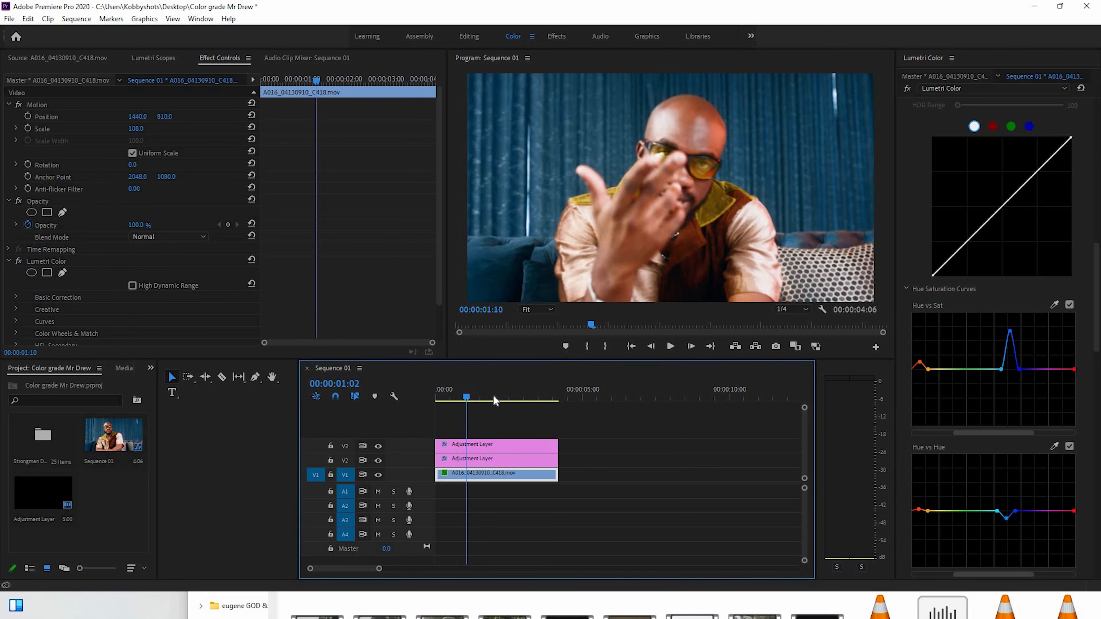
key(space)
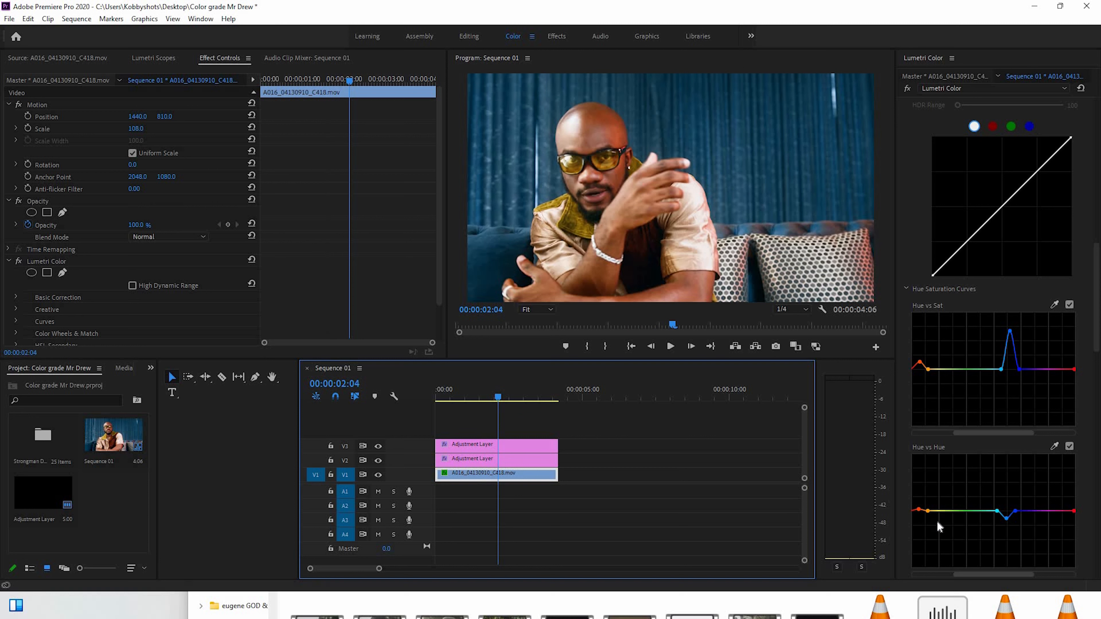
click(919, 511)
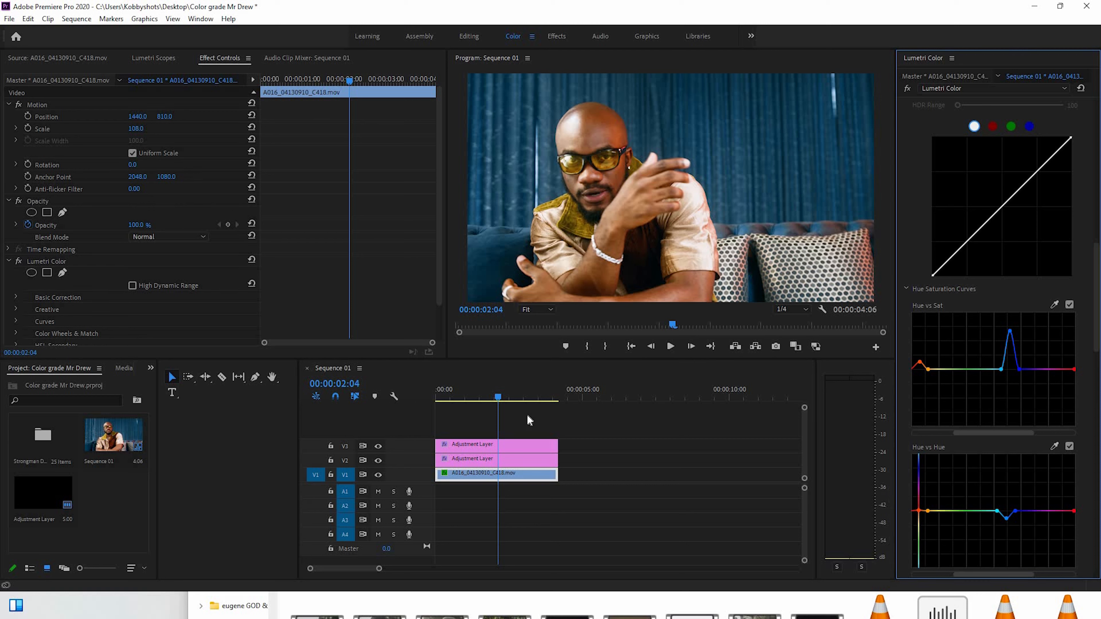
Review the adjusted skin tones by scrubbing and replaying the sequence from the start, stopping at 00:00:02:20
drag(446, 392, 490, 397)
key(space)
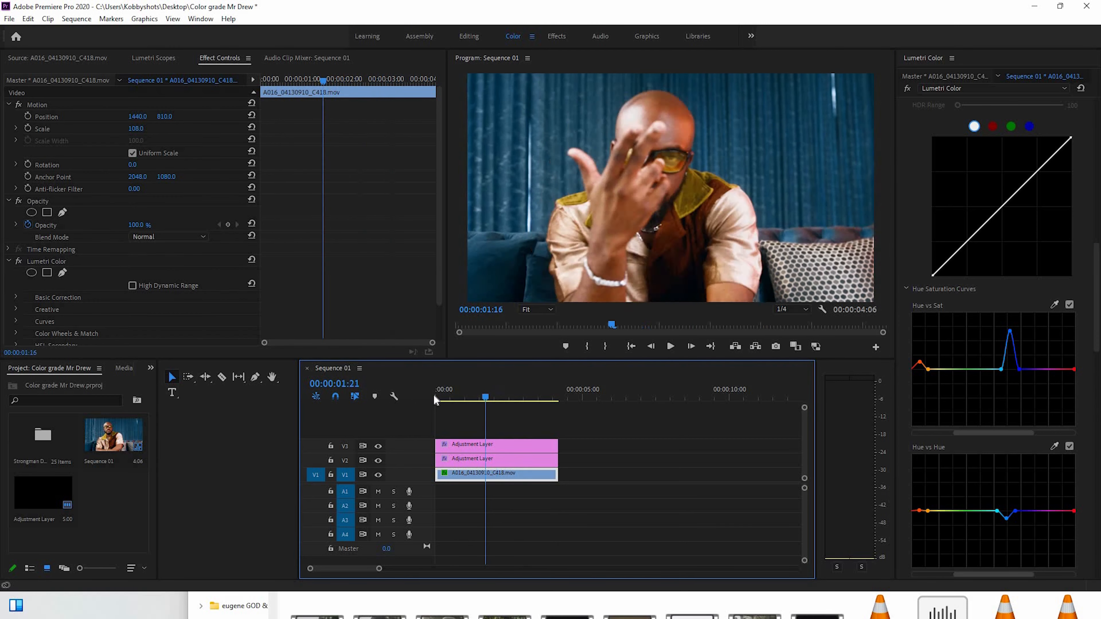
click(432, 394)
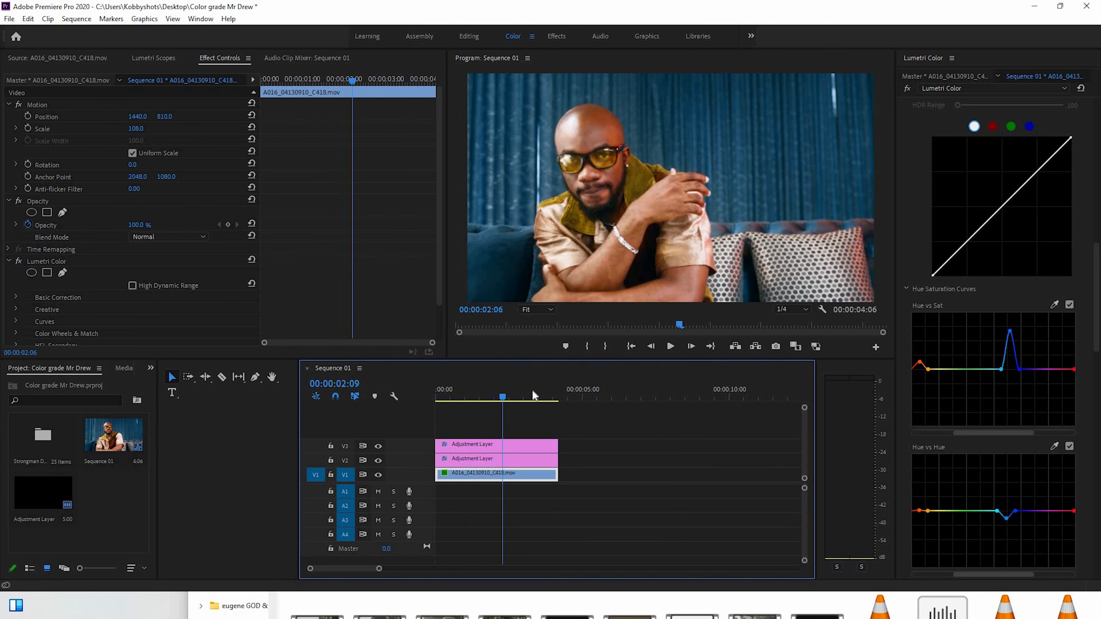
key(space)
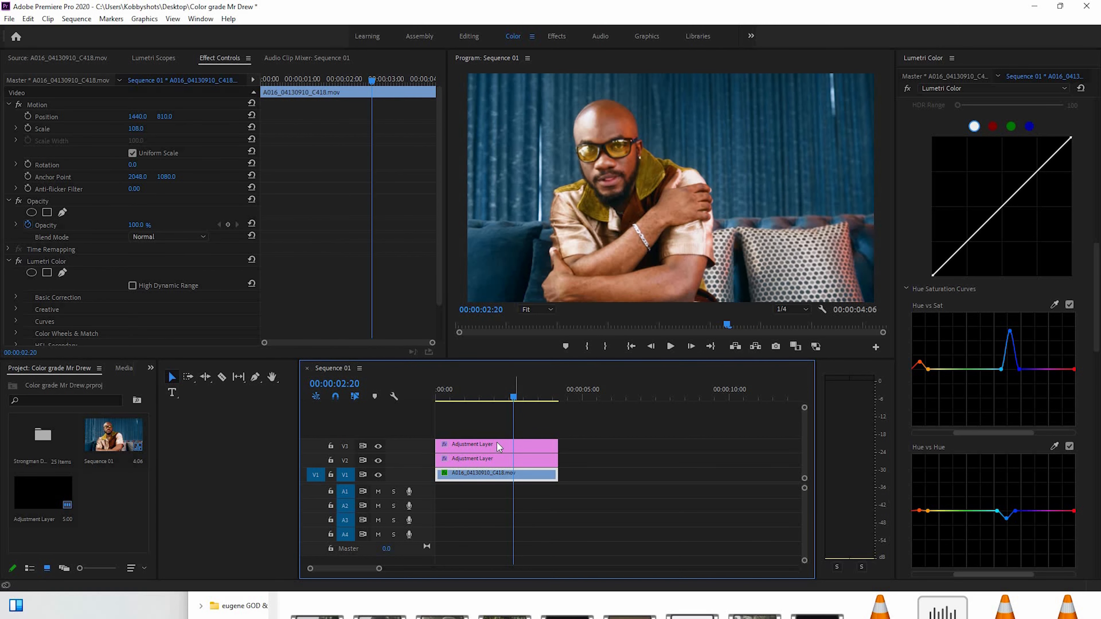
Compare before and after by switching both adjustment layer tracks and the footage clip's Lumetri Color effect off and back on
click(378, 460)
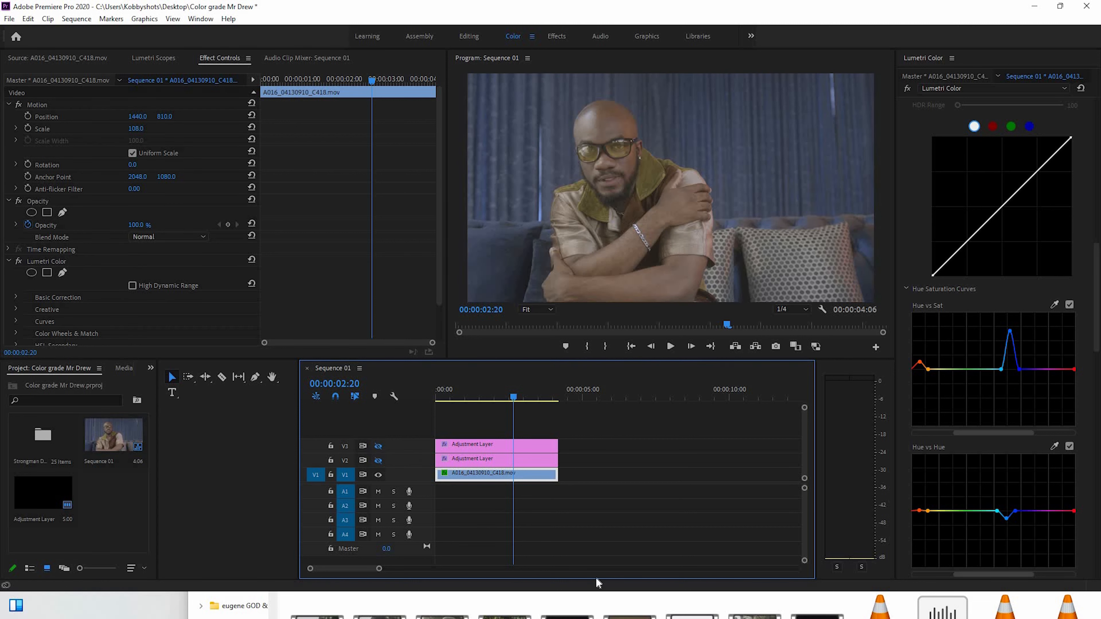
click(19, 262)
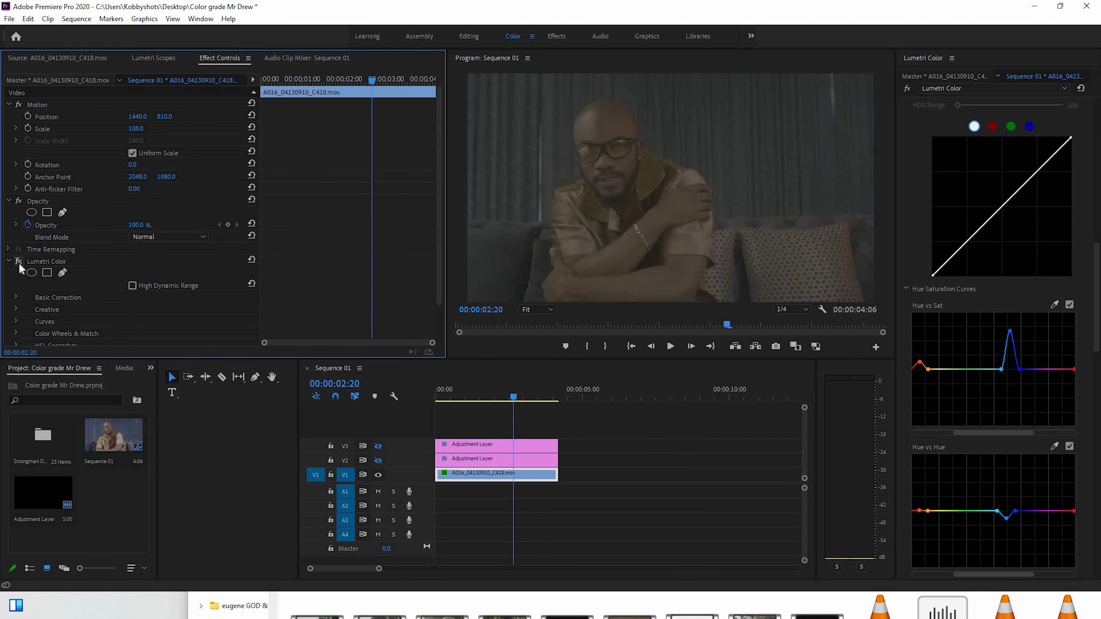
click(18, 262)
click(378, 460)
click(378, 446)
At 00:00:03:09, raise the blue peak slightly on the Hue vs Sat curve and reduce the blue dip on the Hue vs Hue curve
drag(439, 394, 535, 401)
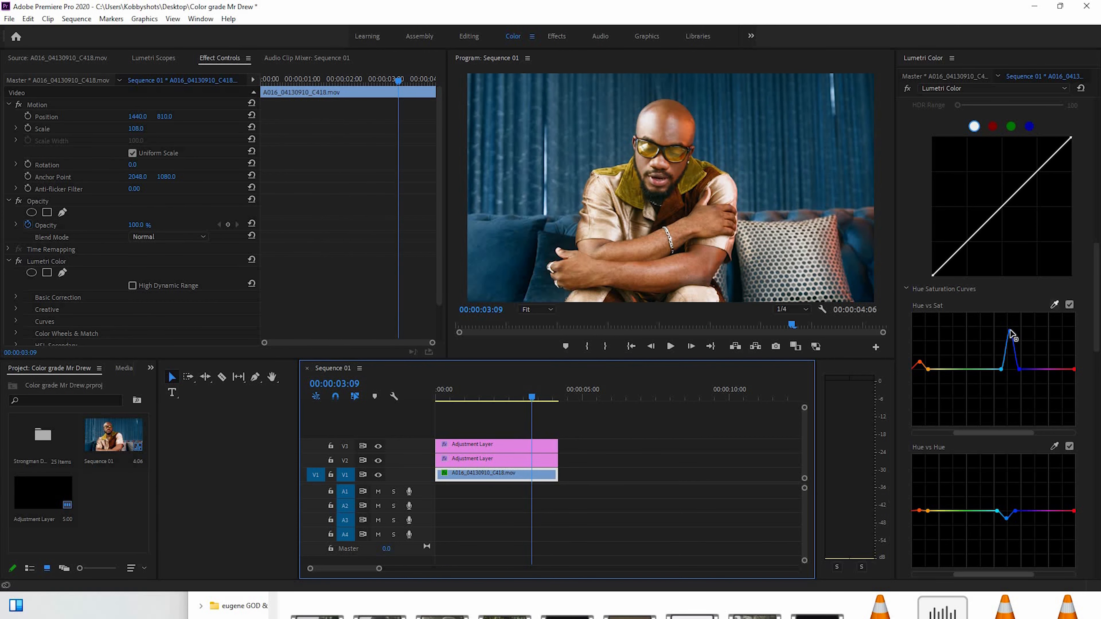
drag(1010, 331, 1011, 326)
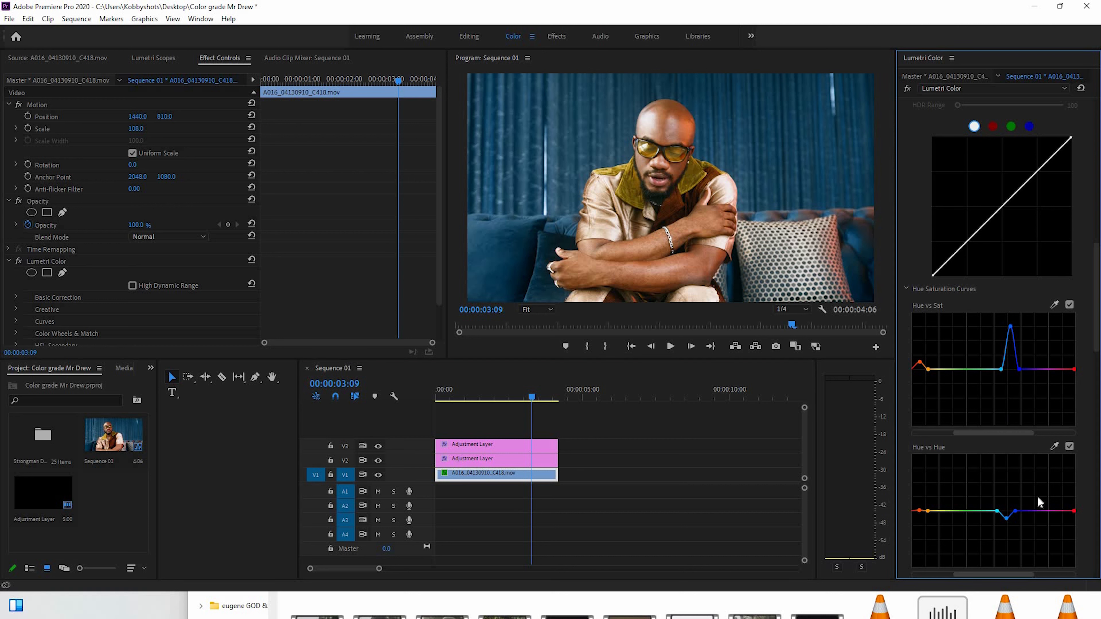
drag(1006, 519, 1007, 516)
drag(1096, 249, 1097, 126)
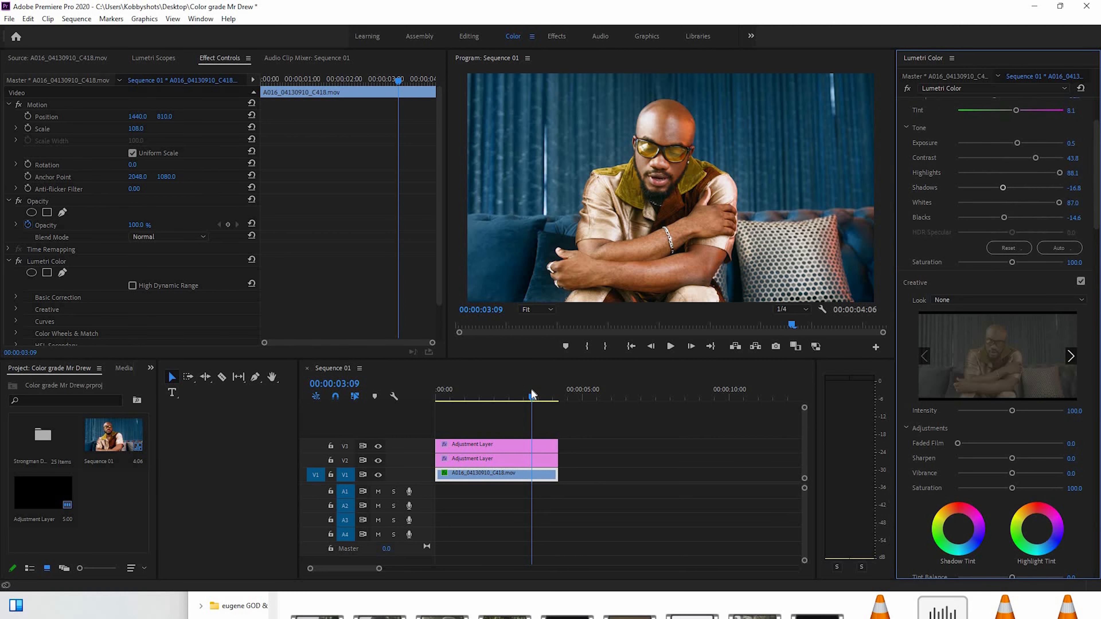
click(452, 392)
drag(425, 408, 536, 397)
Open A016_04130909_C417.mov from the footage bin and mark a 00:00:04:12 range ending at 09:09:28:37
double_click(42, 435)
scroll(103, 504, down, 3)
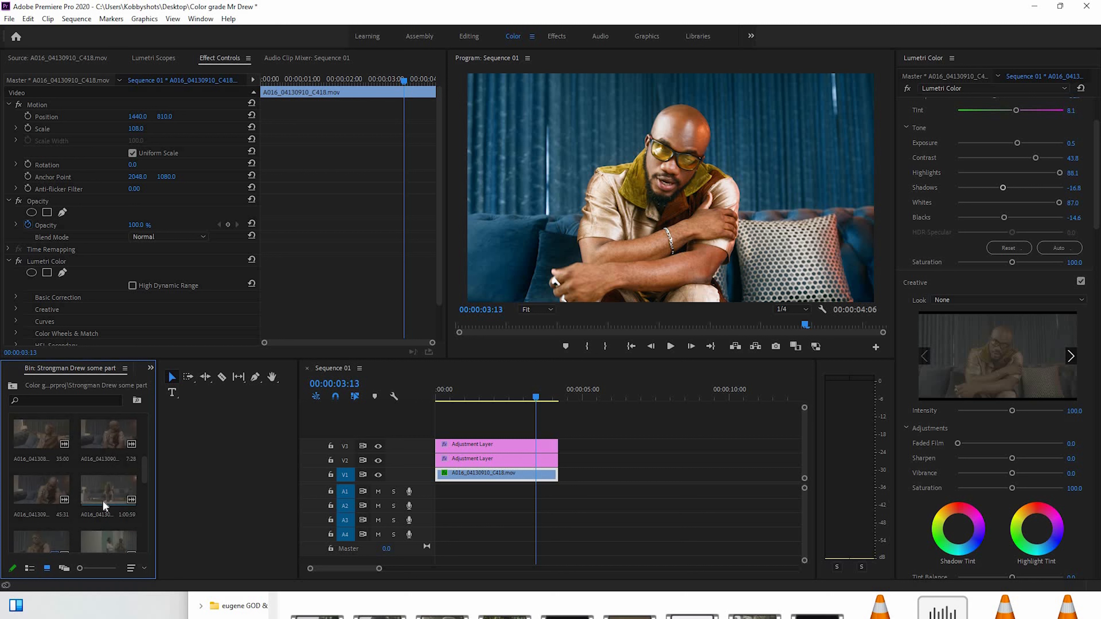
scroll(103, 489, down, 1)
double_click(109, 490)
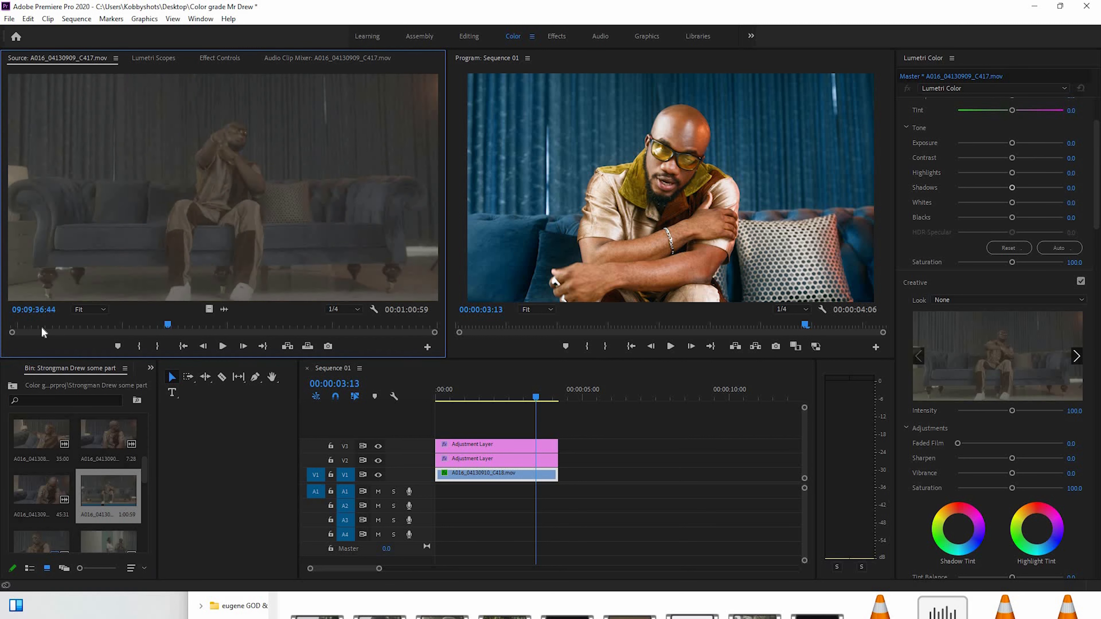
drag(42, 328, 114, 338)
key(i)
key(o)
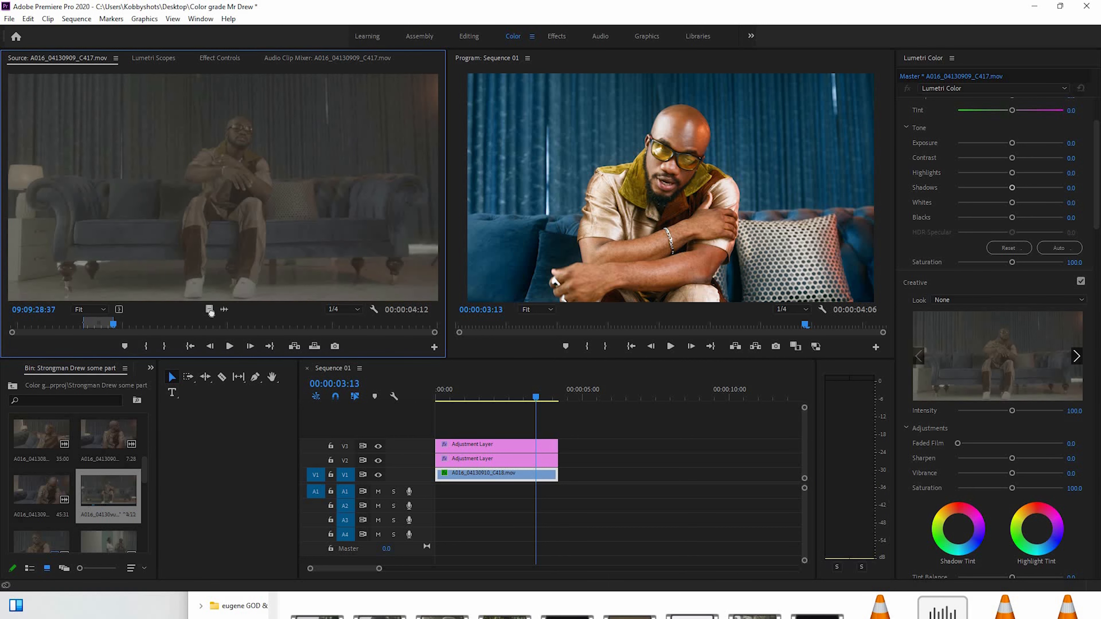
Place only the video of the marked range on V1 directly after the first clip and scale it to the frame size
drag(209, 309, 564, 474)
right_click(604, 474)
click(655, 455)
Extend both adjustment layers to the end of the second clip and check the result around 00:00:06:21
drag(593, 436, 551, 460)
drag(640, 454, 681, 453)
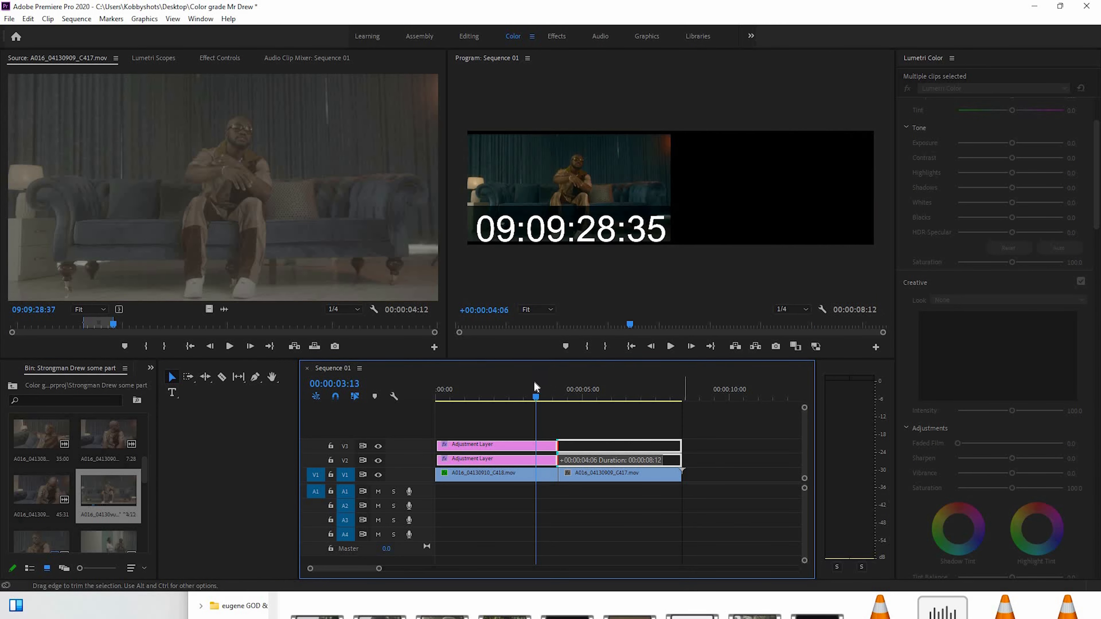
drag(571, 391, 630, 398)
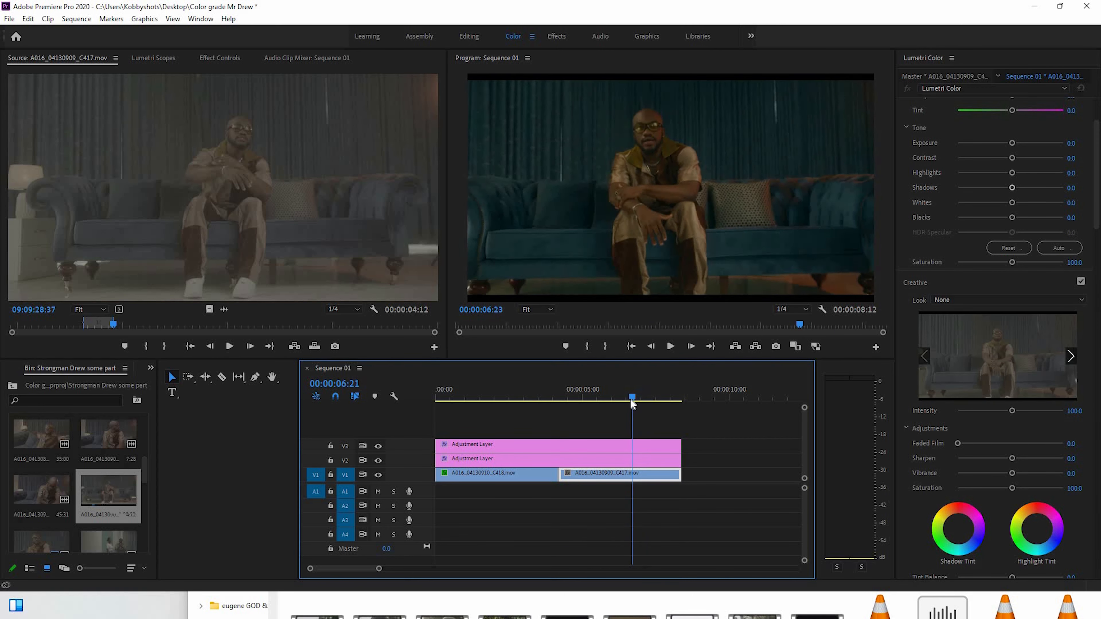
Copy the Lumetri Color effect from the first clip on V1 to the second clip and check the result around 00:00:05:02
click(498, 478)
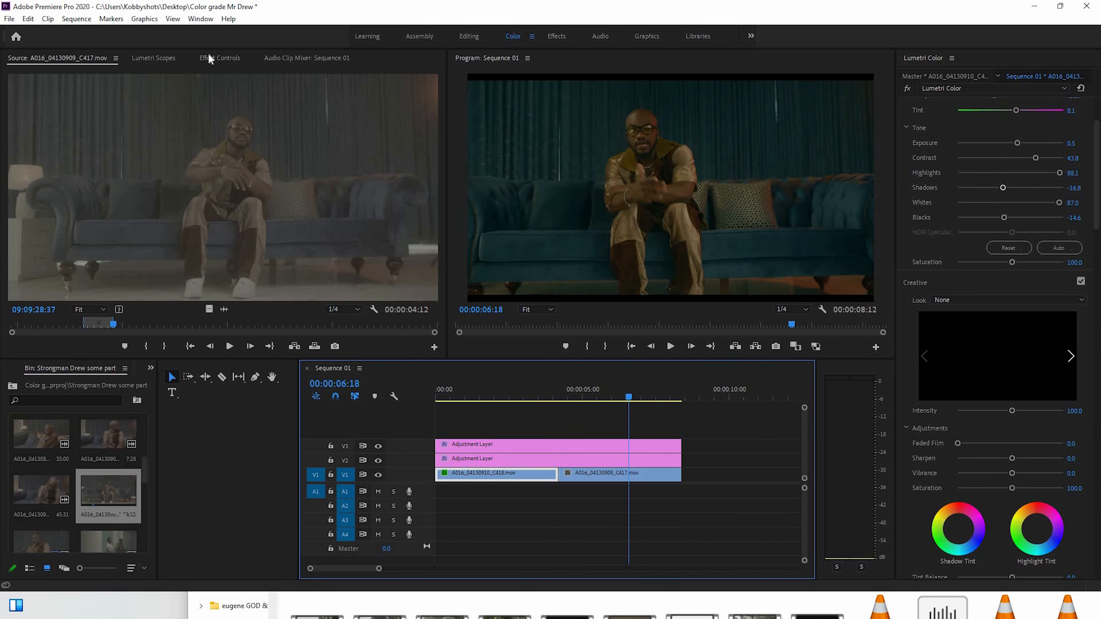
key(shift+5)
click(47, 261)
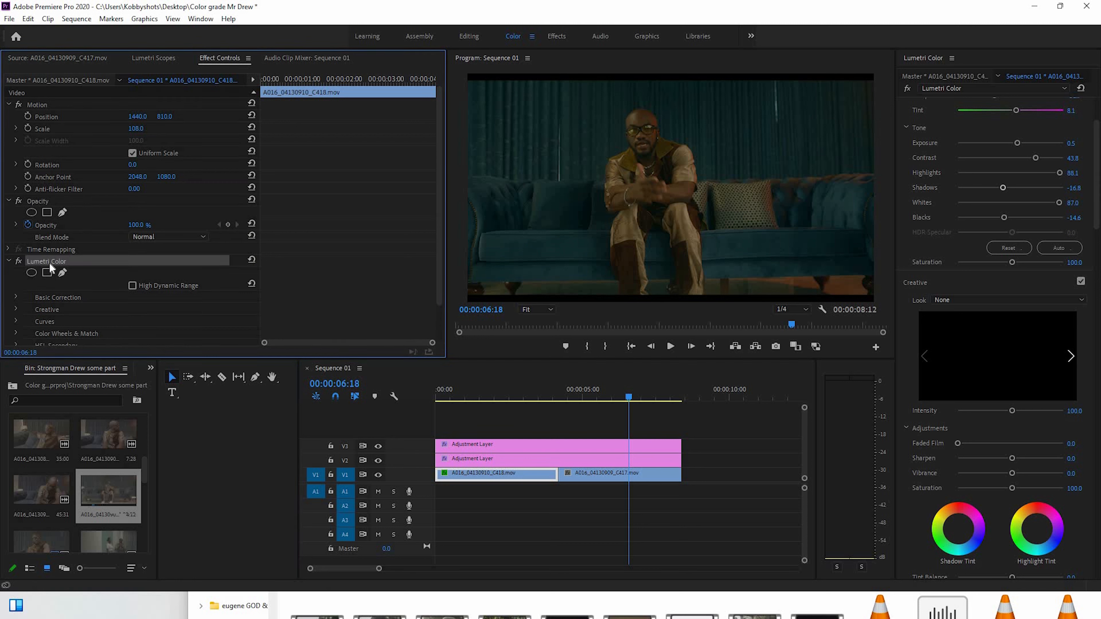
click(641, 477)
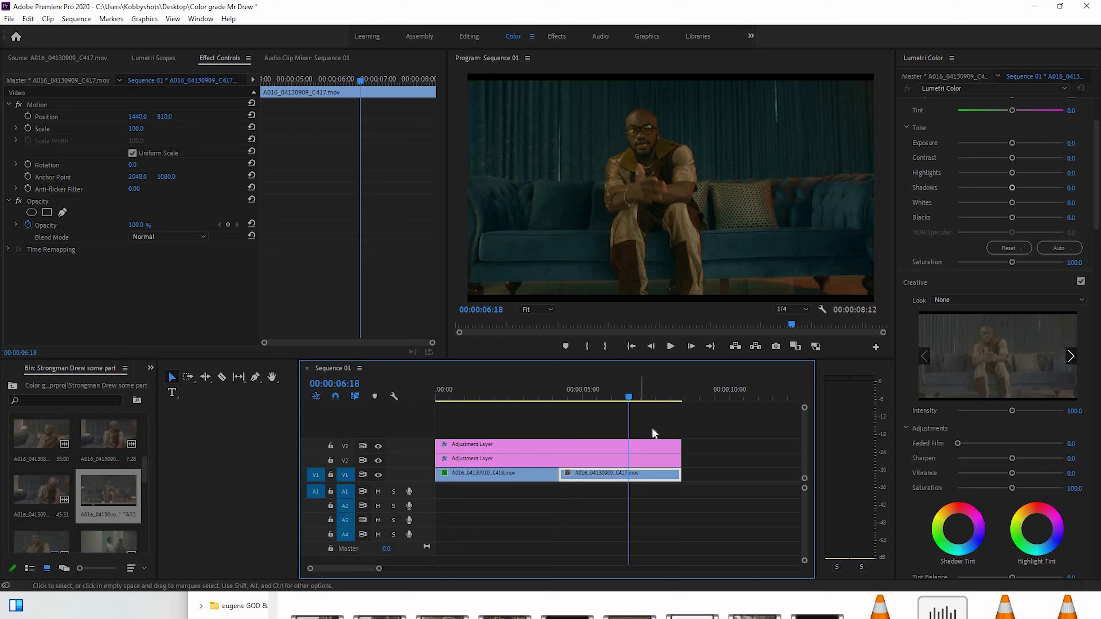
key(ctrl+v)
mouse_move(605, 393)
mouse_down()
mouse_move(558, 398)
mouse_move(589, 403)
mouse_up()
click(580, 405)
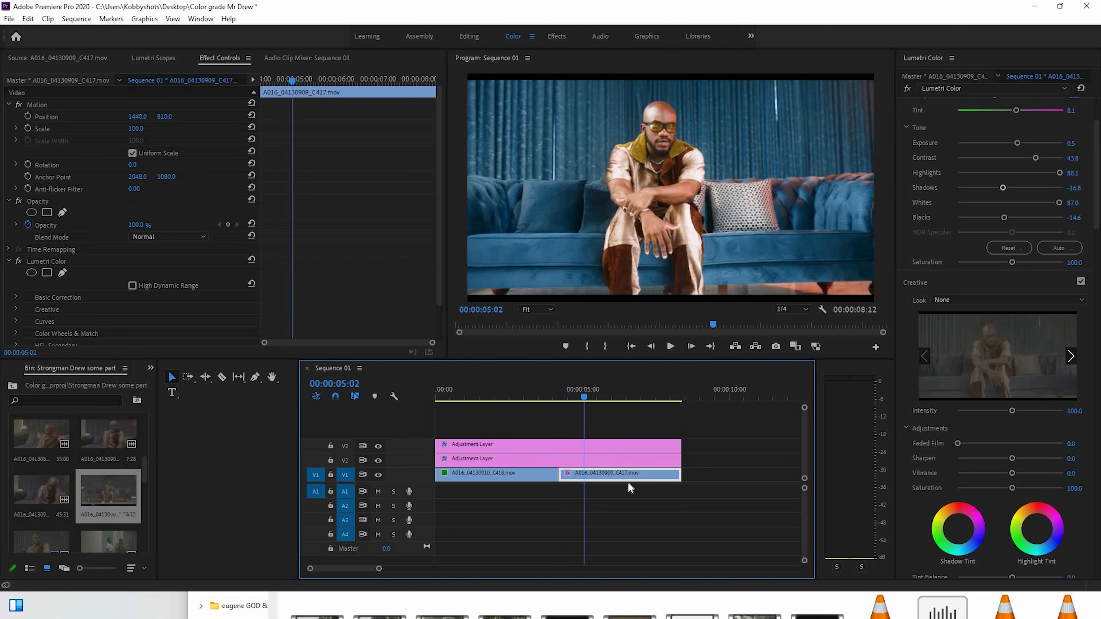
Set the second clip's Scale to 108 so that it fills the frame
right_click(632, 471)
click(131, 133)
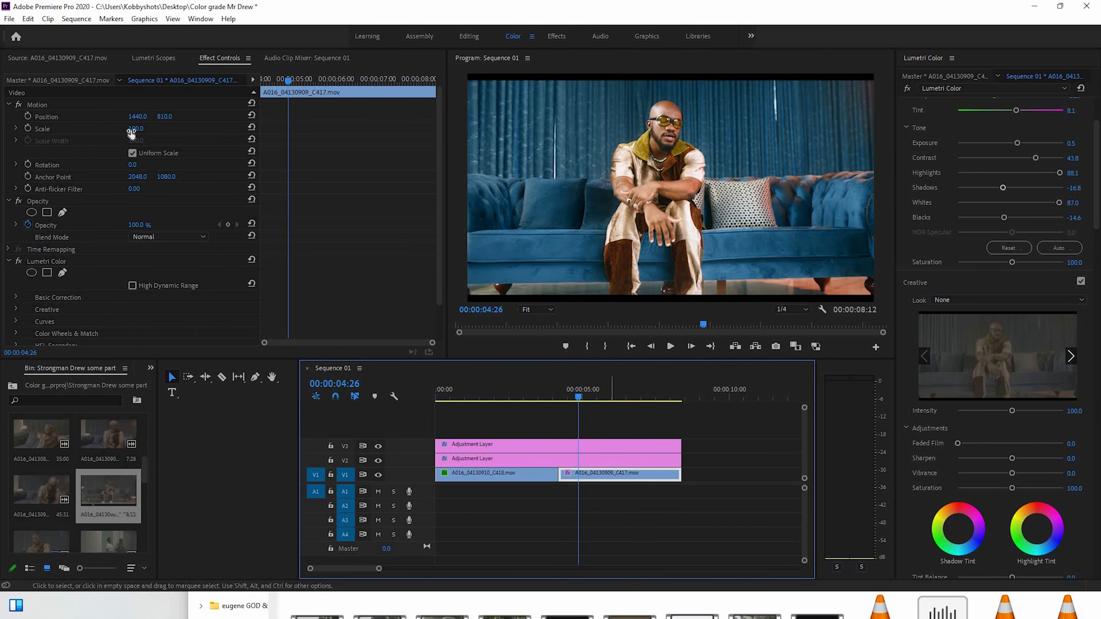
click(408, 63)
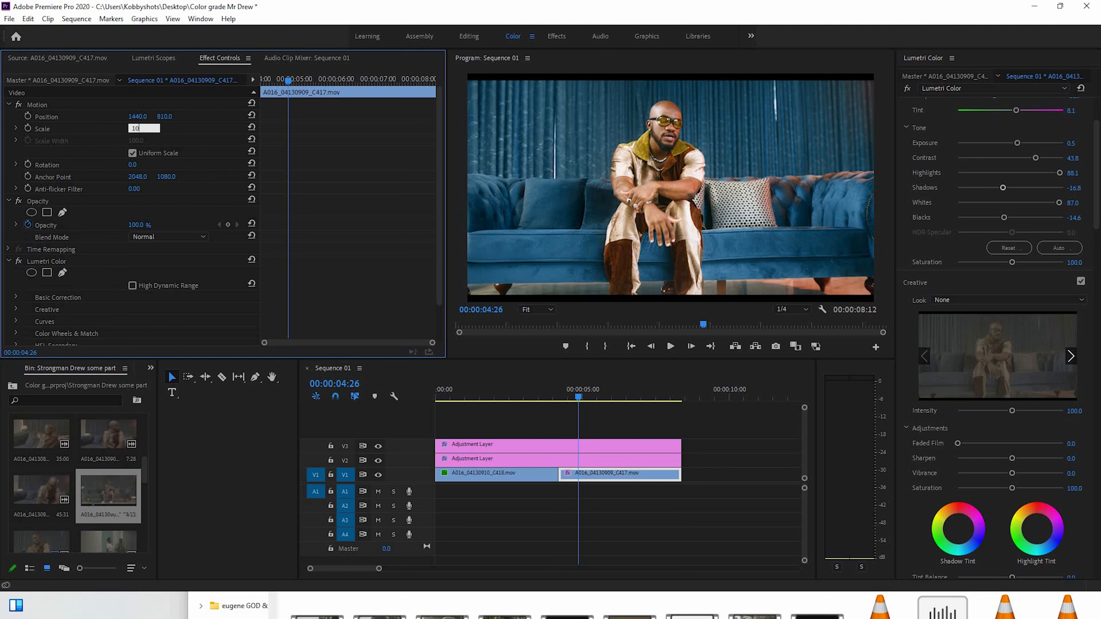
text(108)
key(Return)
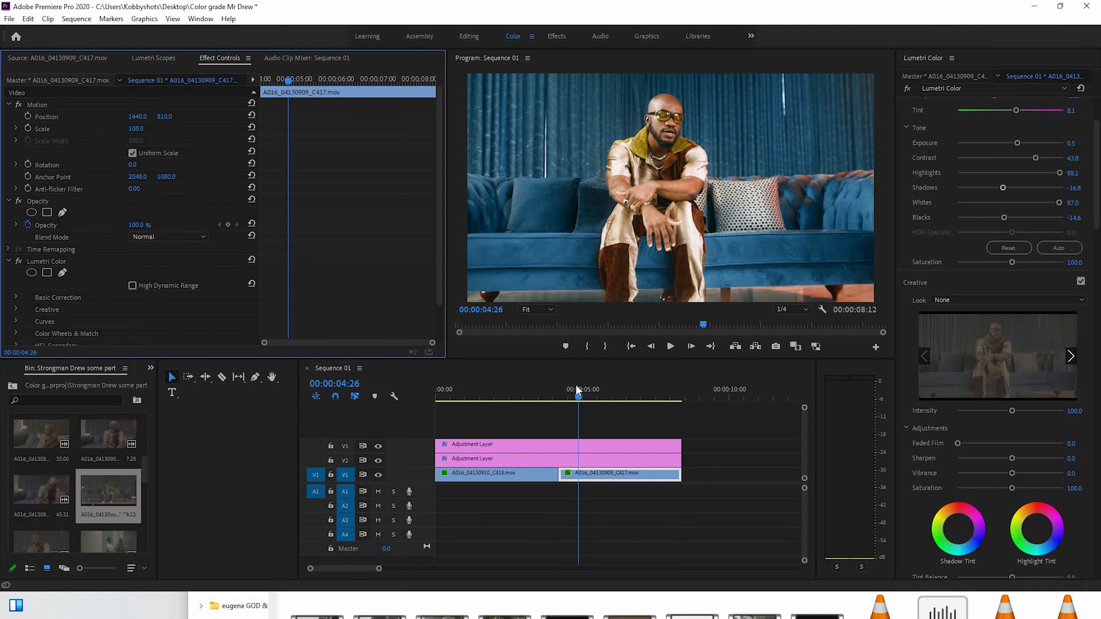
Raise the second clip's Lumetri Saturation to 116.8 and its Contrast to 55.7, comparing frames along the clip
drag(589, 393, 632, 399)
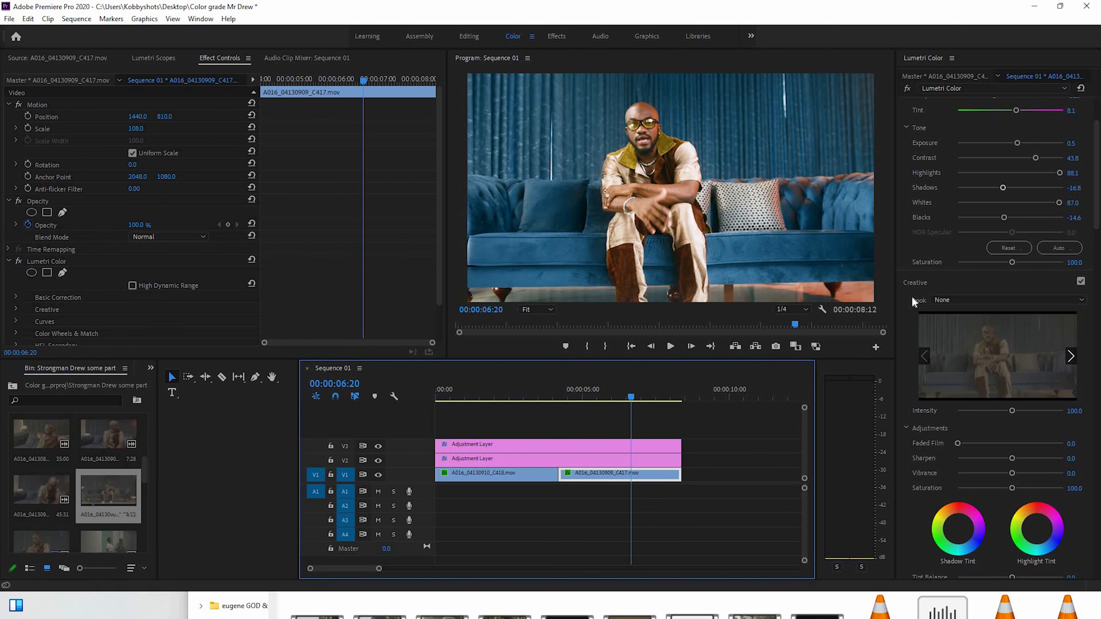
click(1019, 262)
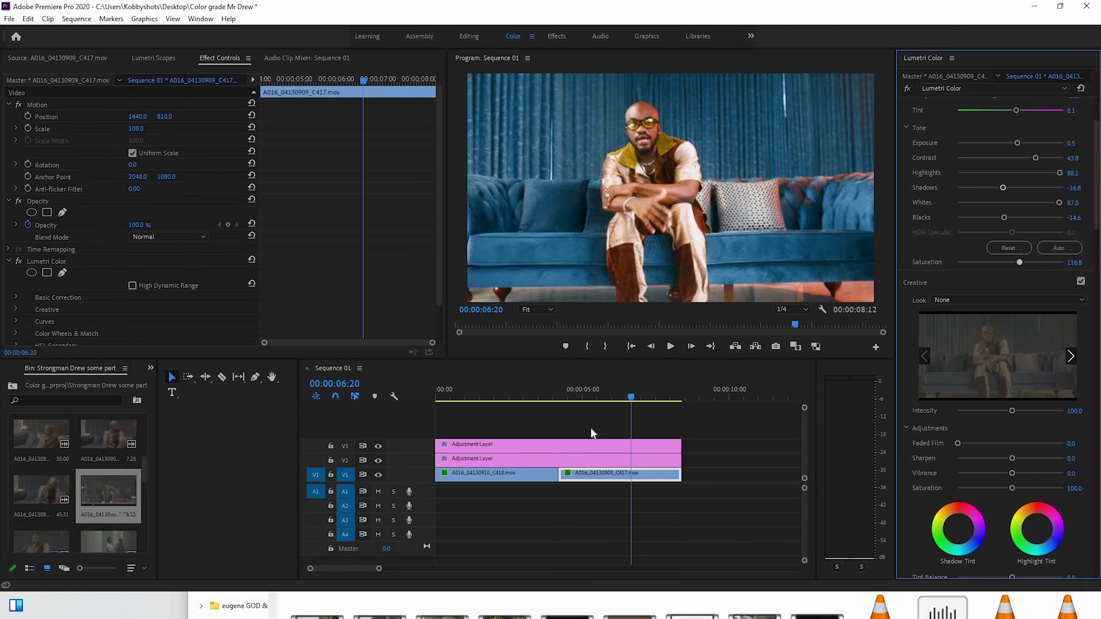
drag(598, 395, 629, 398)
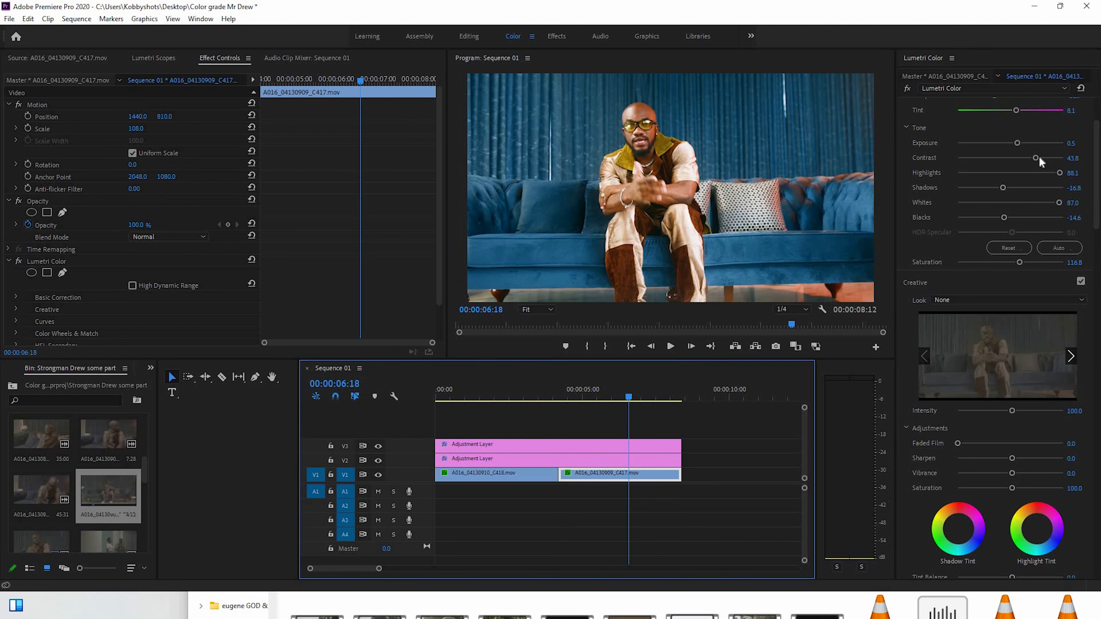
drag(1050, 157, 1045, 156)
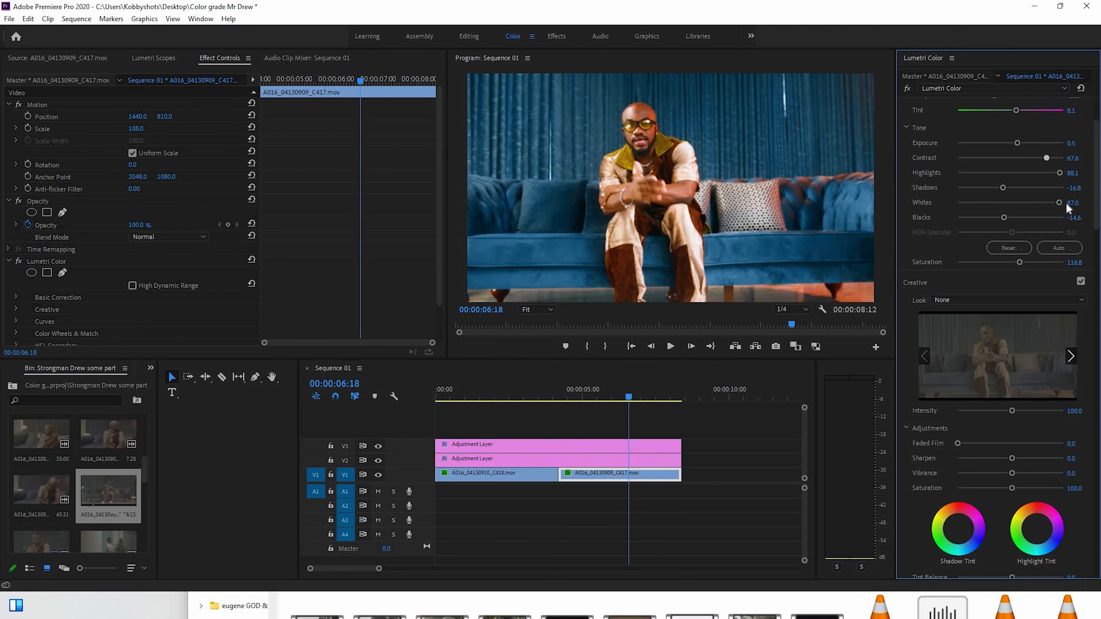
mouse_move(573, 404)
mouse_down()
mouse_move(551, 404)
mouse_move(659, 412)
mouse_move(573, 409)
mouse_up()
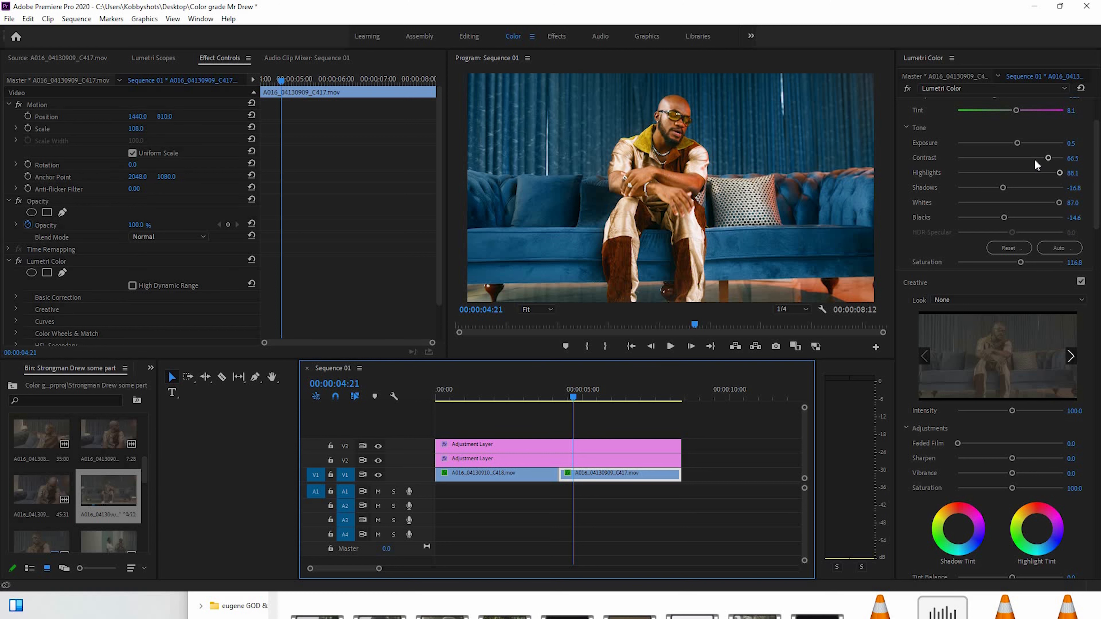
drag(1033, 158, 1042, 159)
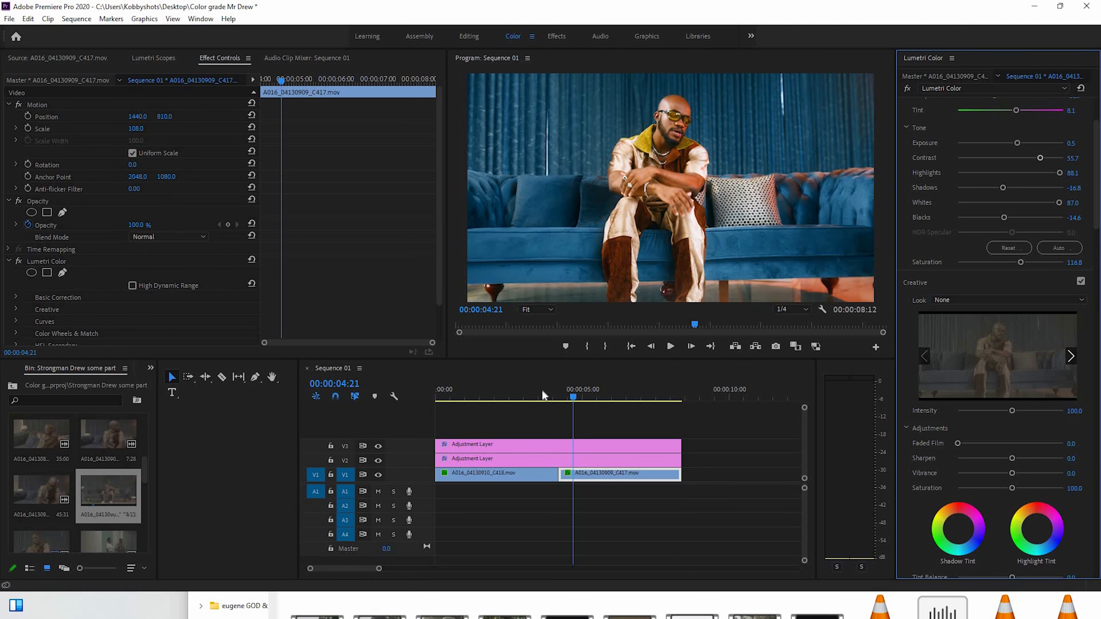
At 00:00:02:28, set the first clip's Blacks to -40.5 and fine-tune its Contrast, reviewing the grade across both clips
drag(542, 390, 521, 411)
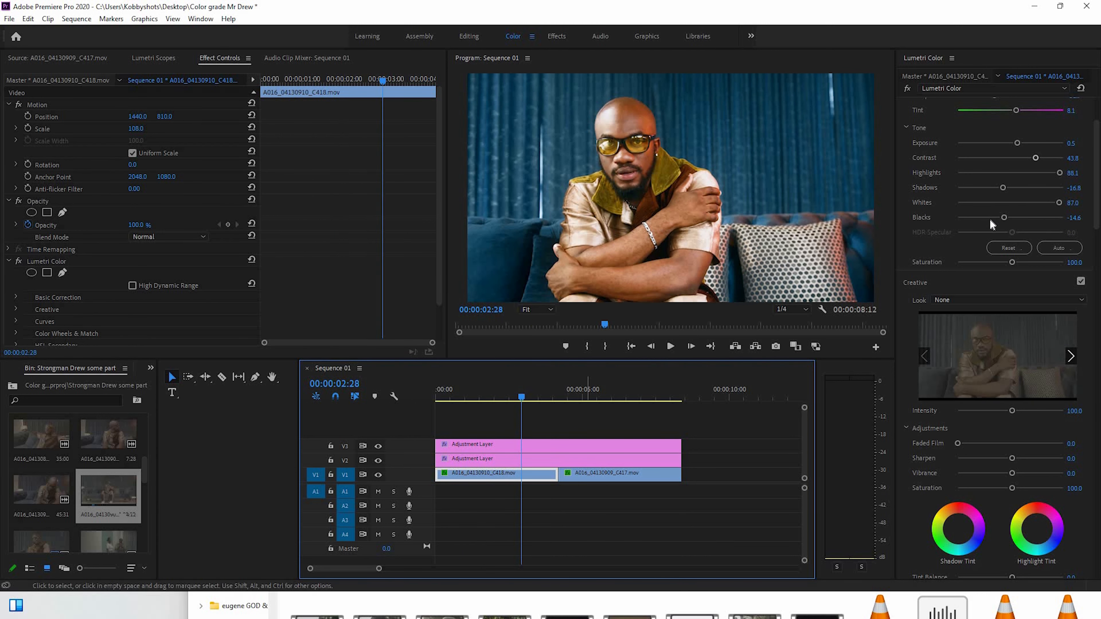
drag(997, 218, 988, 217)
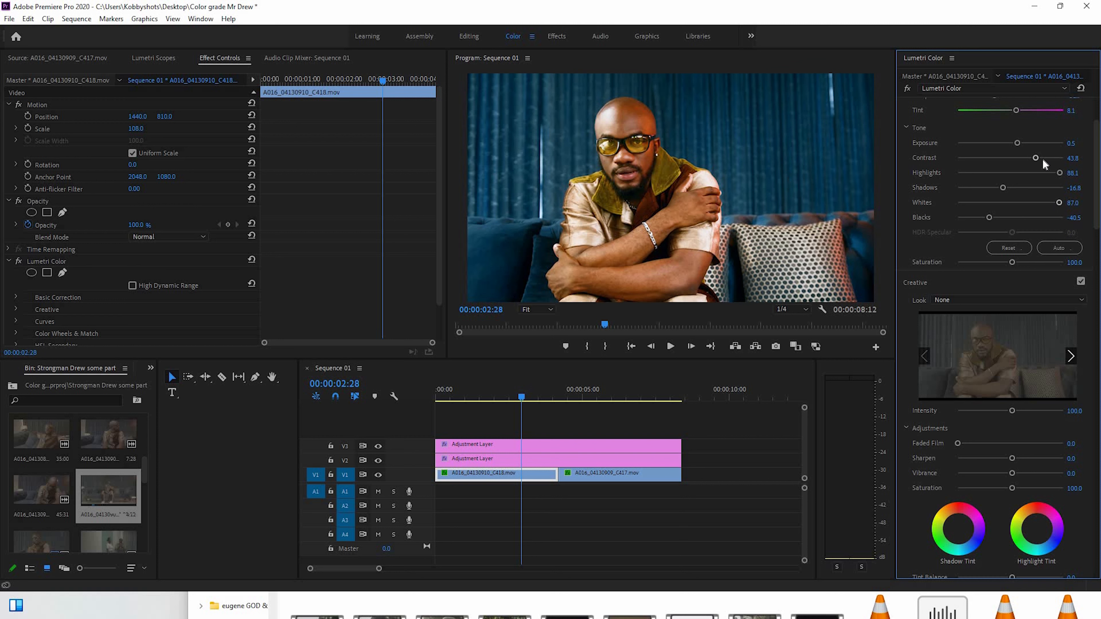
click(1033, 158)
drag(461, 388, 658, 401)
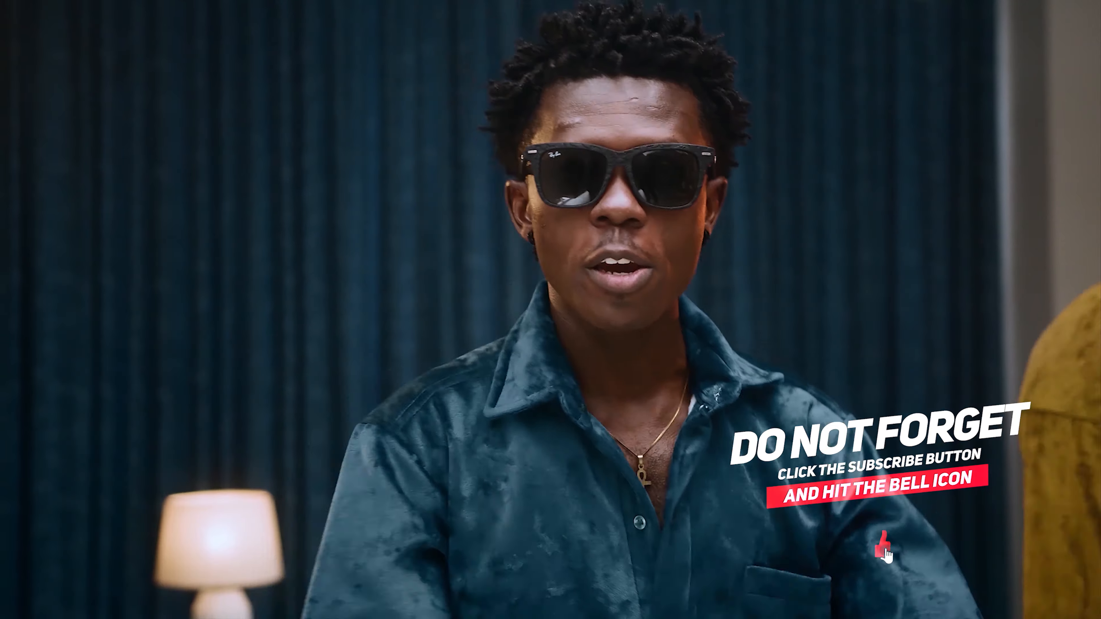